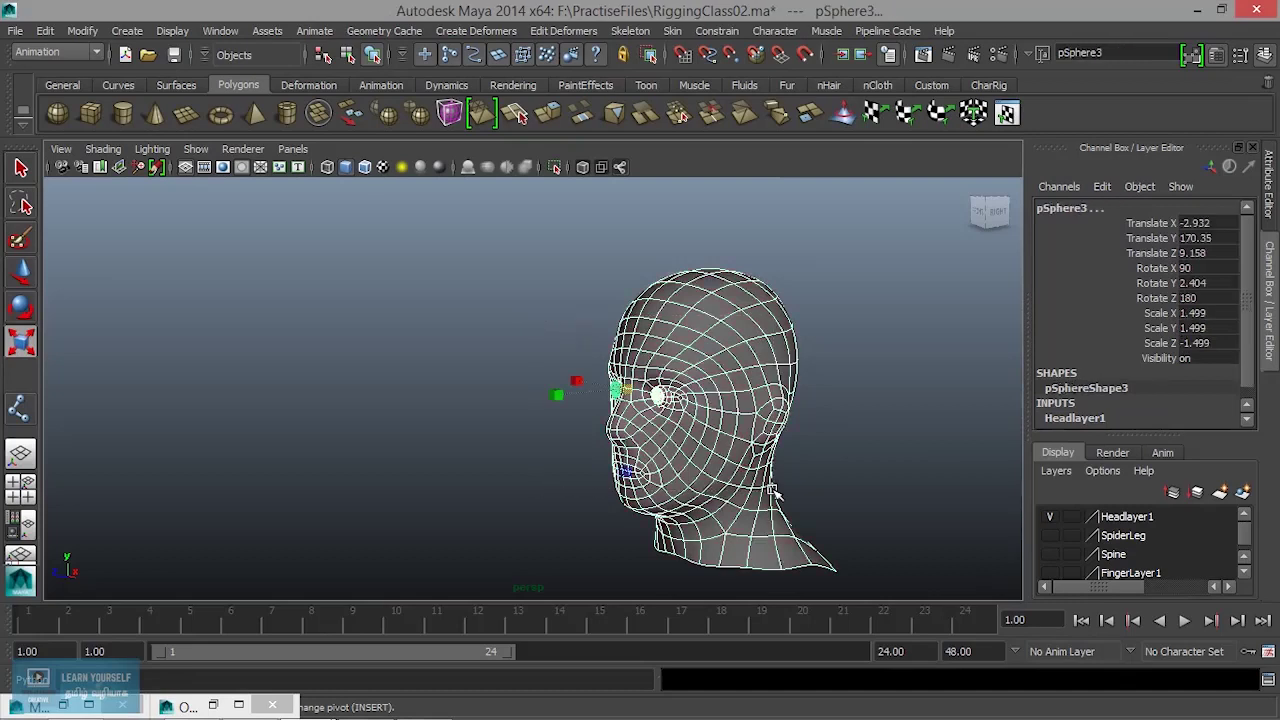
Step: Pick-walk down from the selected head mesh to its child eye spheres
key("Down")
Step: Select the head mesh, pick-walk down to an eye sphere, and orbit around the face
left_click(717, 487)
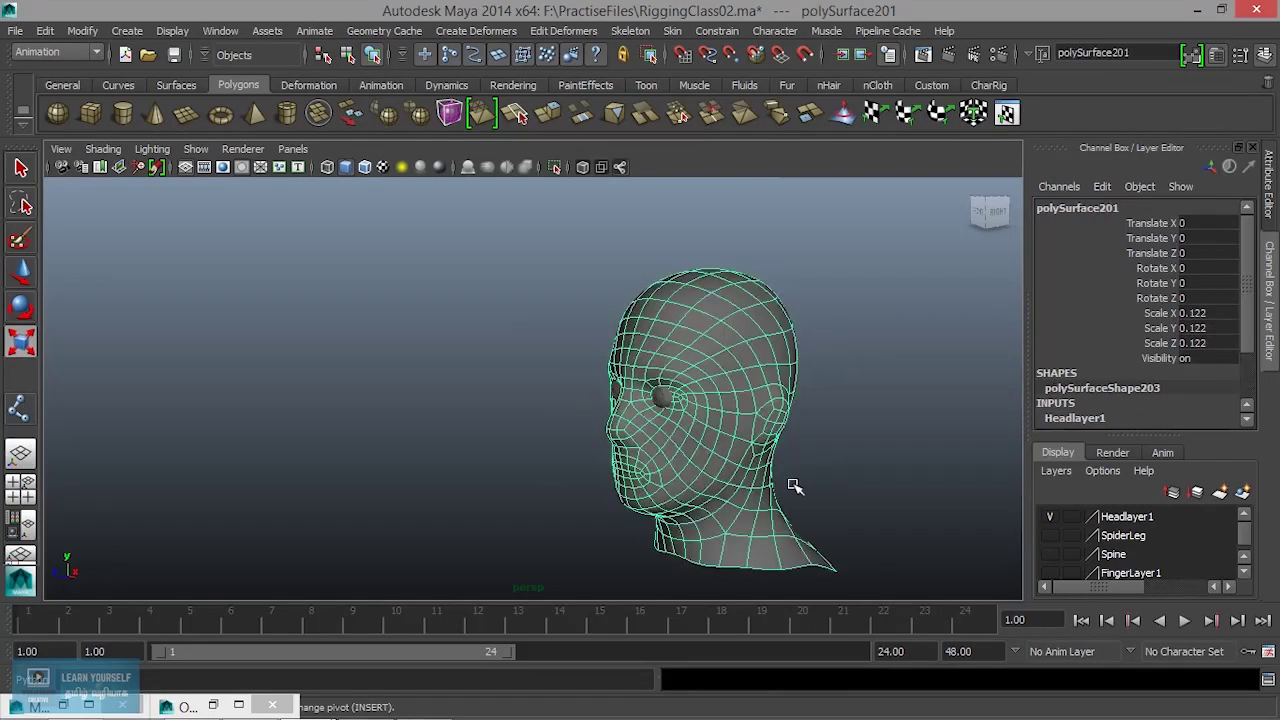
key("Down")
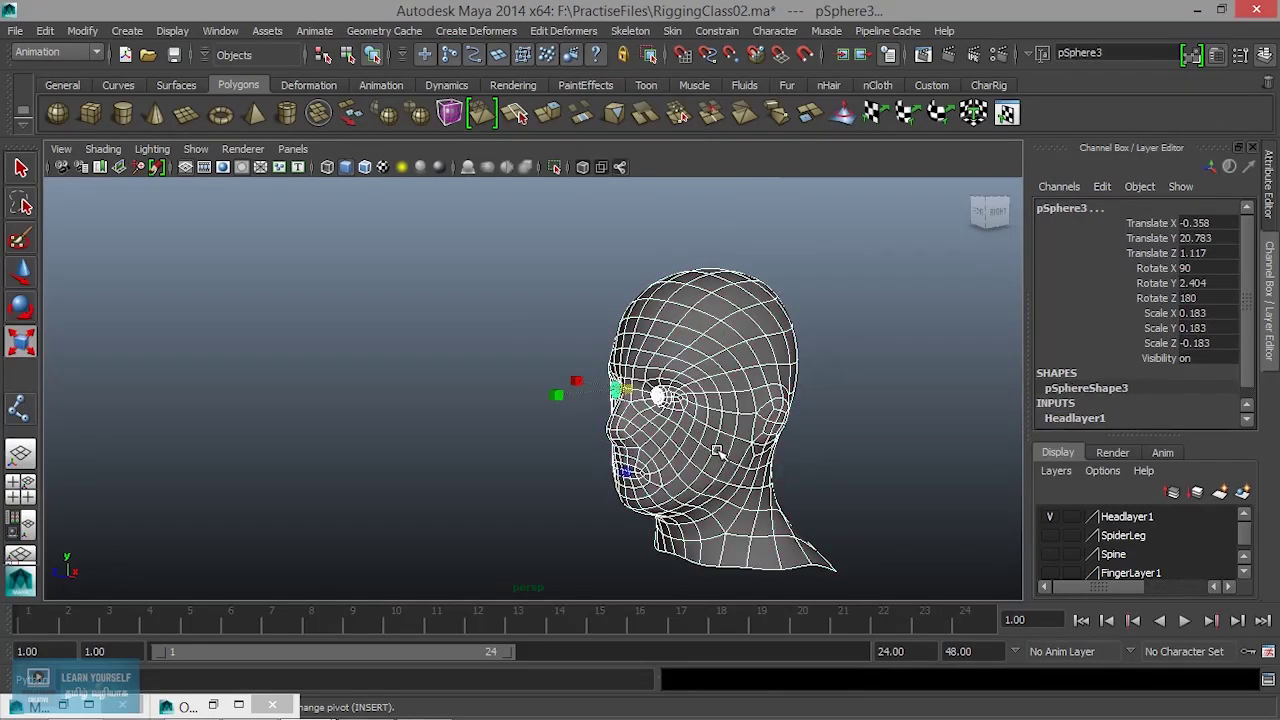
mouse_move(777, 437)
left_mouse_down("alt")
mouse_move(785, 477)
mouse_move(697, 452)
left_mouse_up("alt")
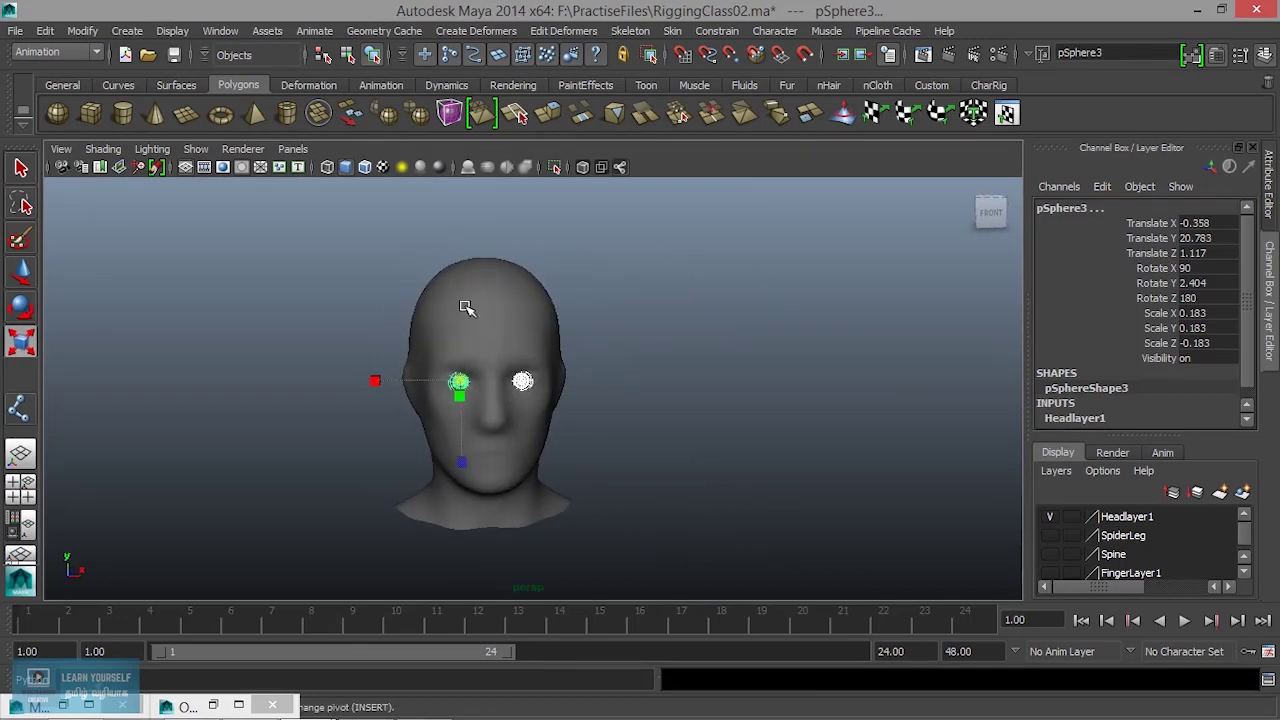
scroll(590, 452, "up", 5)
scroll(729, 486, "down", 1)
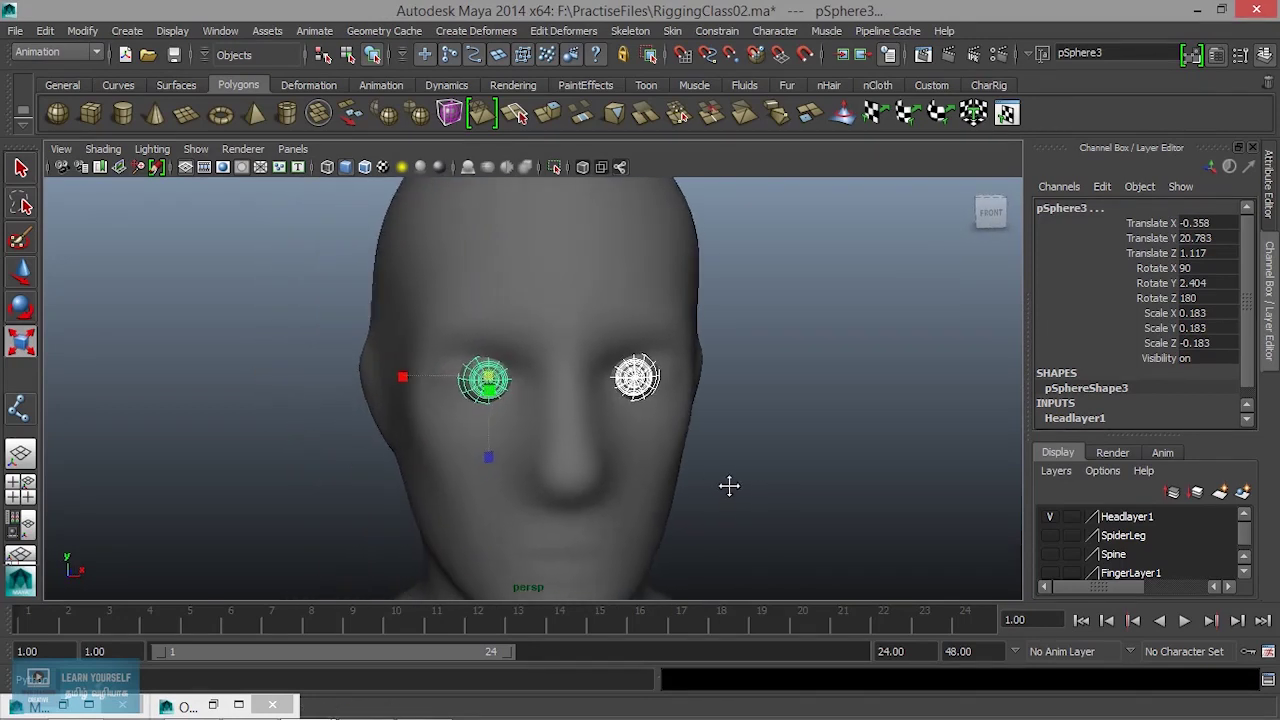
mouse_move(620, 449)
left_mouse_down("alt")
mouse_move(718, 491)
mouse_move(217, 403)
mouse_move(389, 482)
left_mouse_up("alt")
scroll(389, 482, "down", 3)
scroll(395, 484, "down", 1)
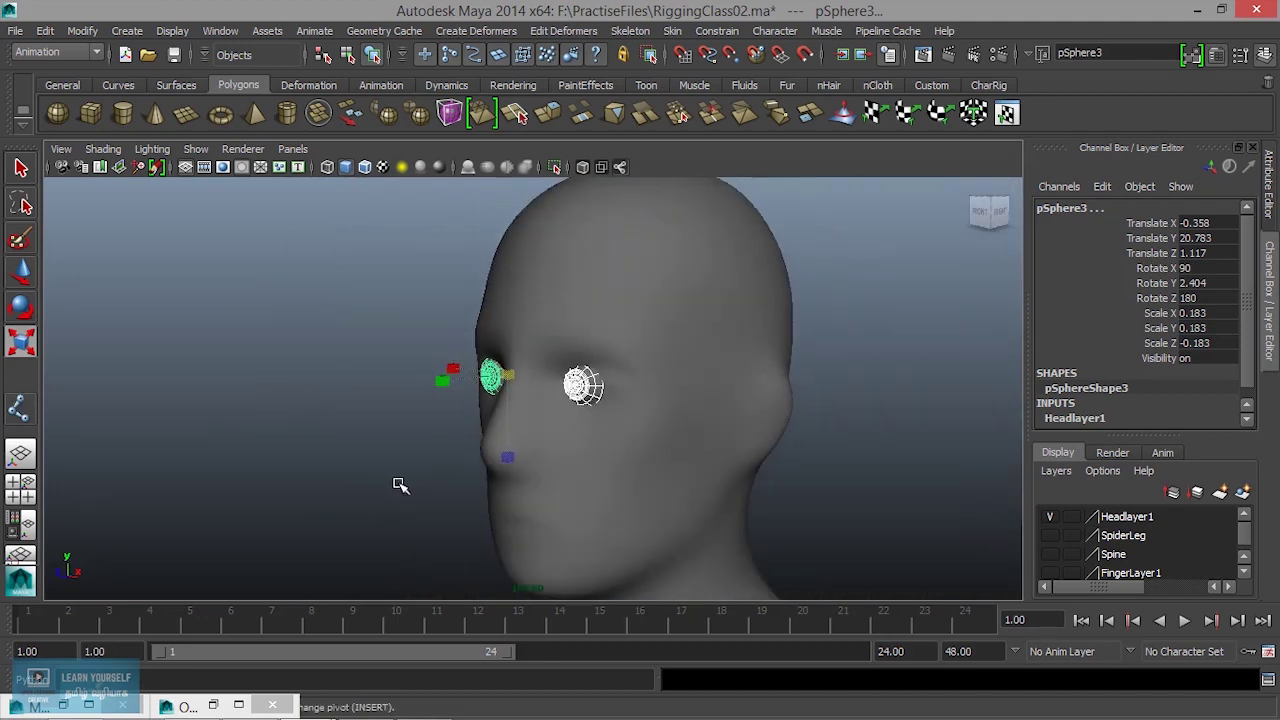
scroll(400, 485, "down", 1)
scroll(405, 485, "up", 2)
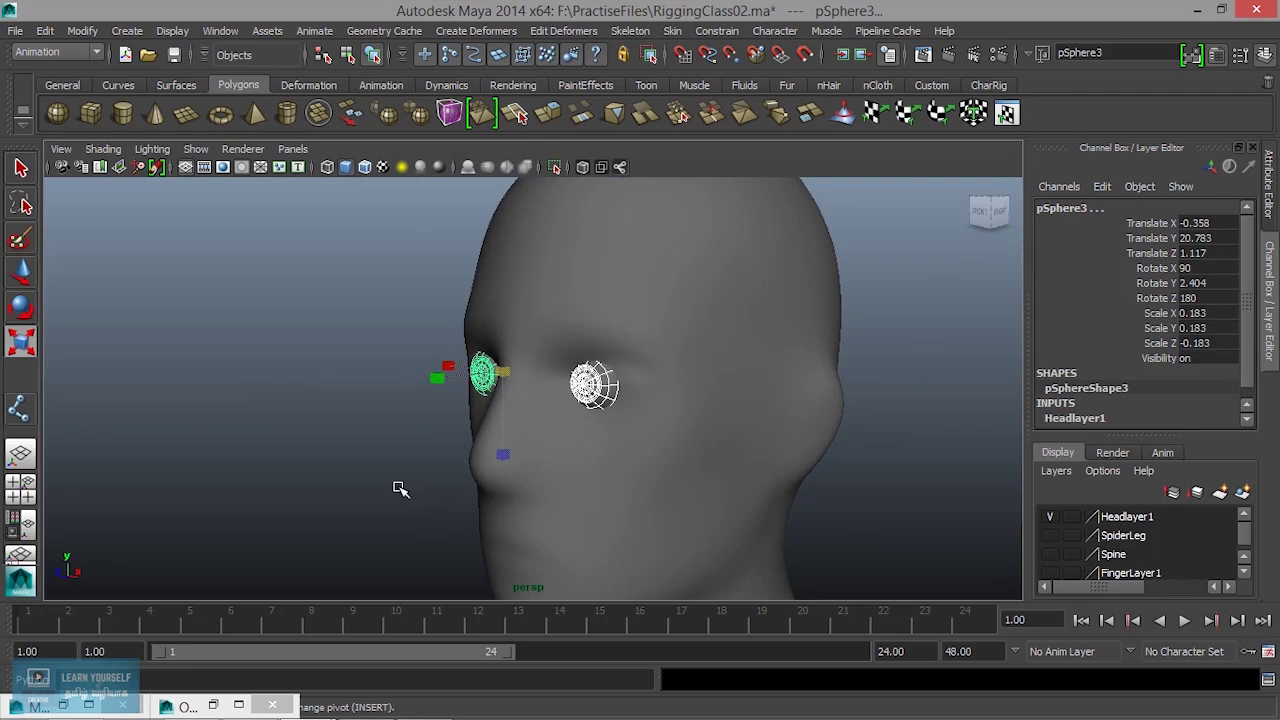
Step: Clear the selection, select an eye sphere, and turn off the wireframe-on-shaded overlay
left_click(360, 487)
scroll(365, 489, "down", 1)
scroll(365, 489, "down", 1)
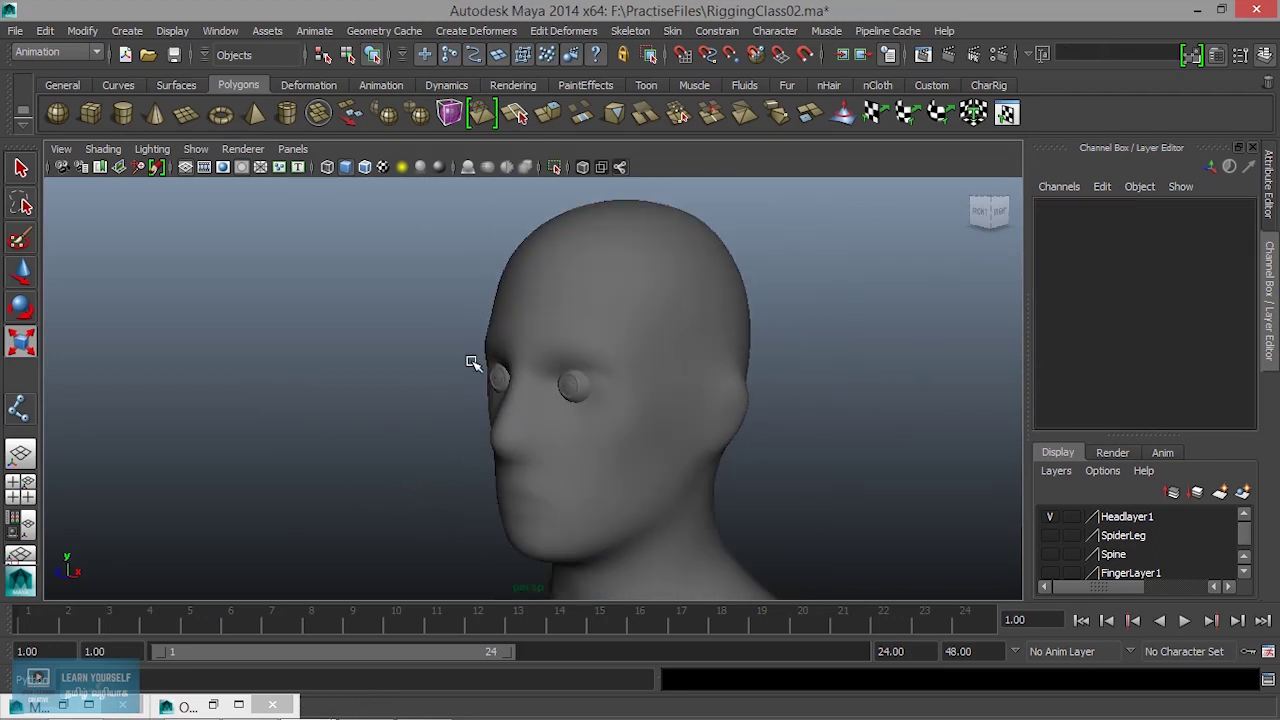
left_click(594, 391)
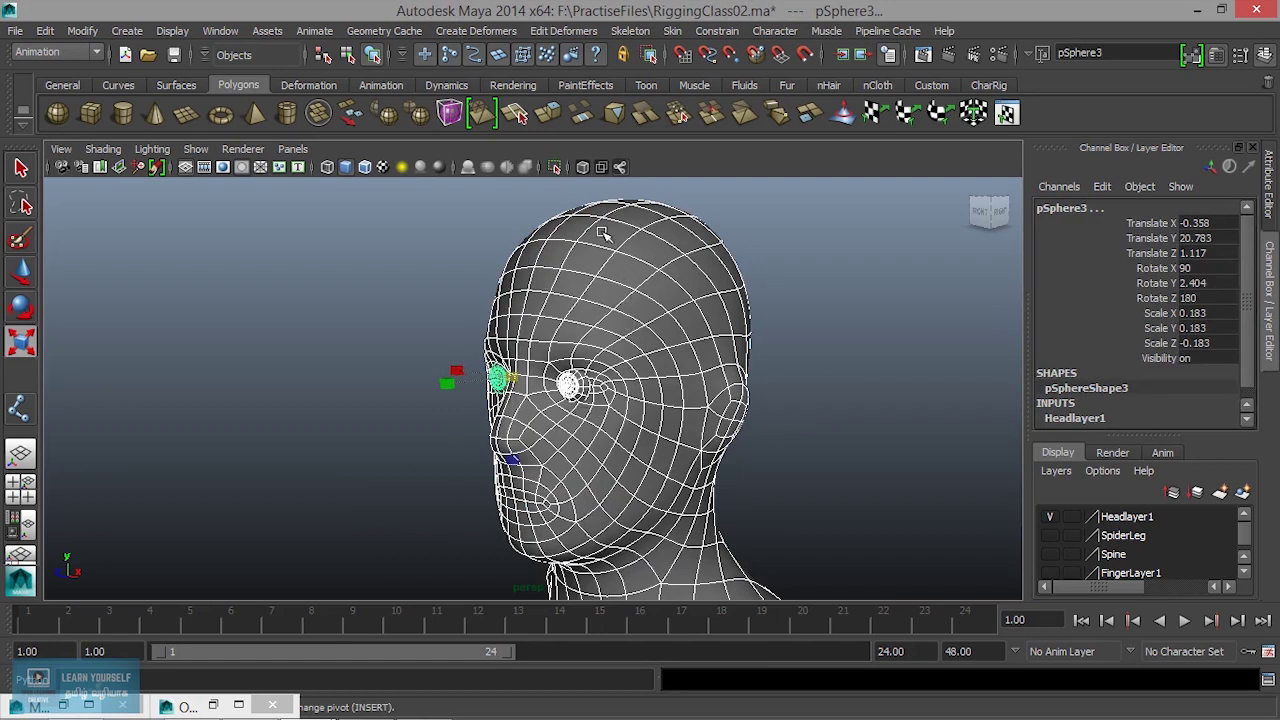
key("shift+p")
Step: Reselect the head mesh so both child eye spheres highlight with it
left_click(677, 278)
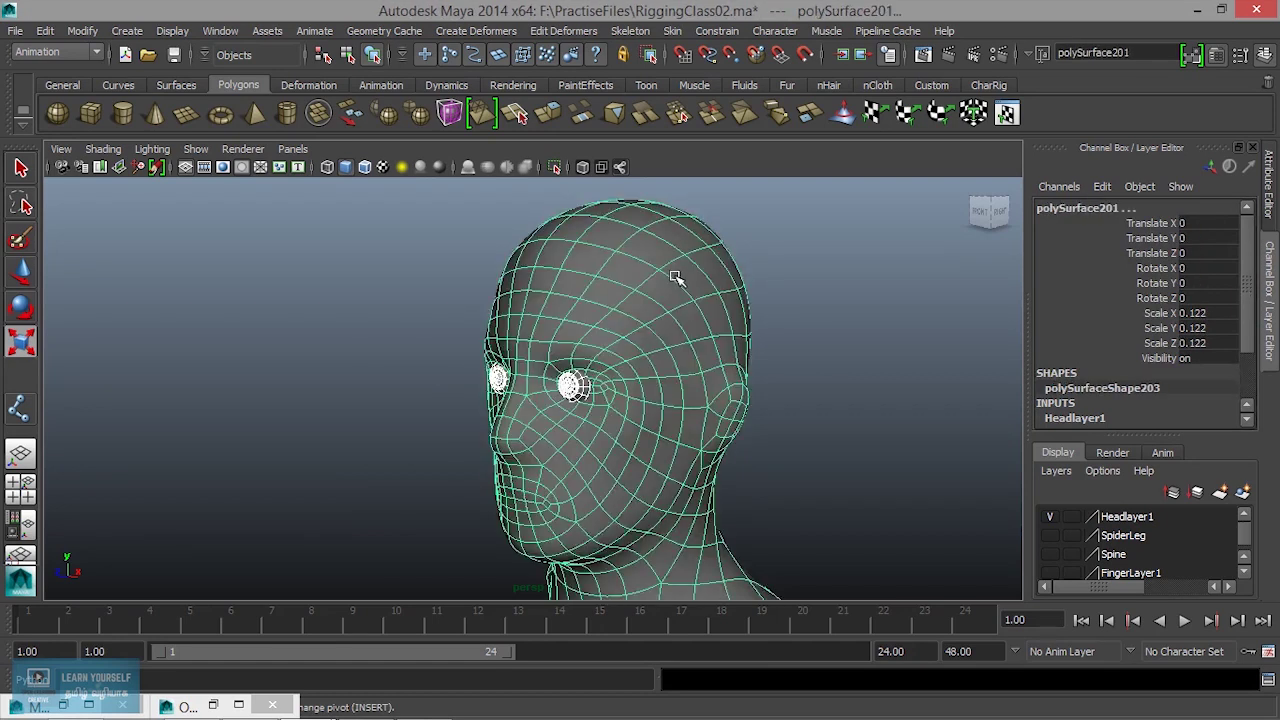
key("ctrl+z")
left_click(663, 275)
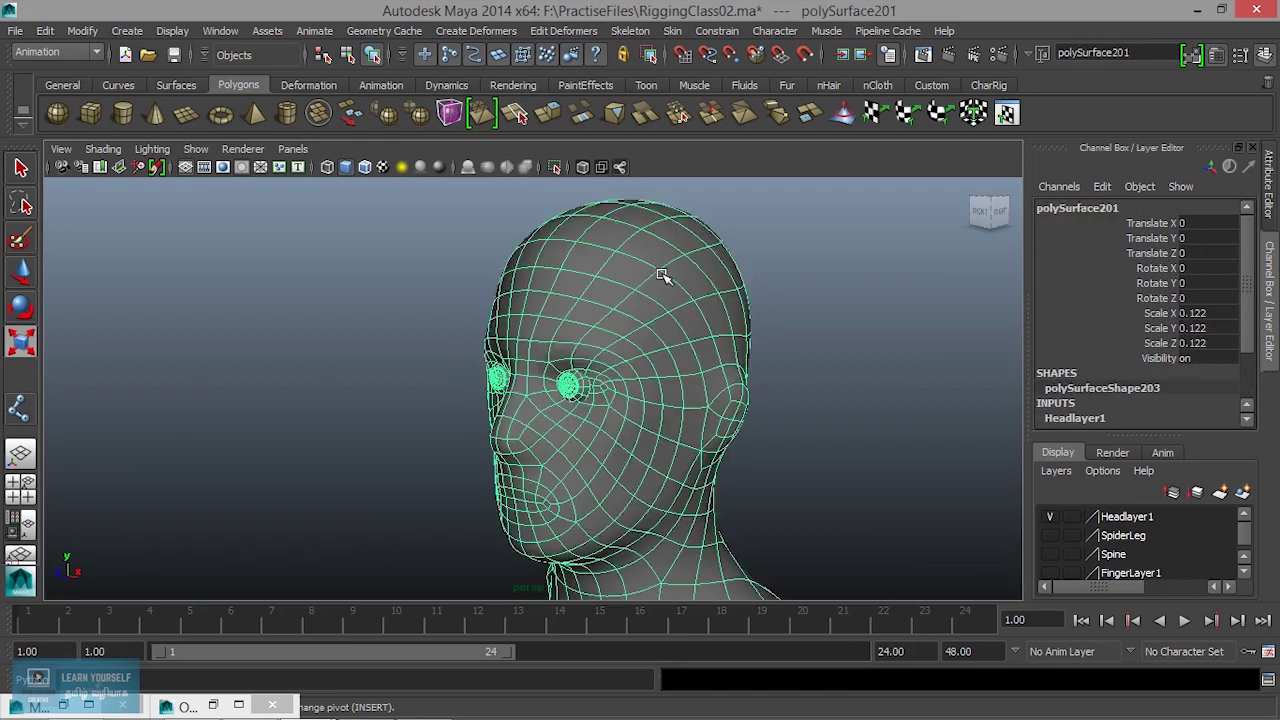
left_click(213, 705)
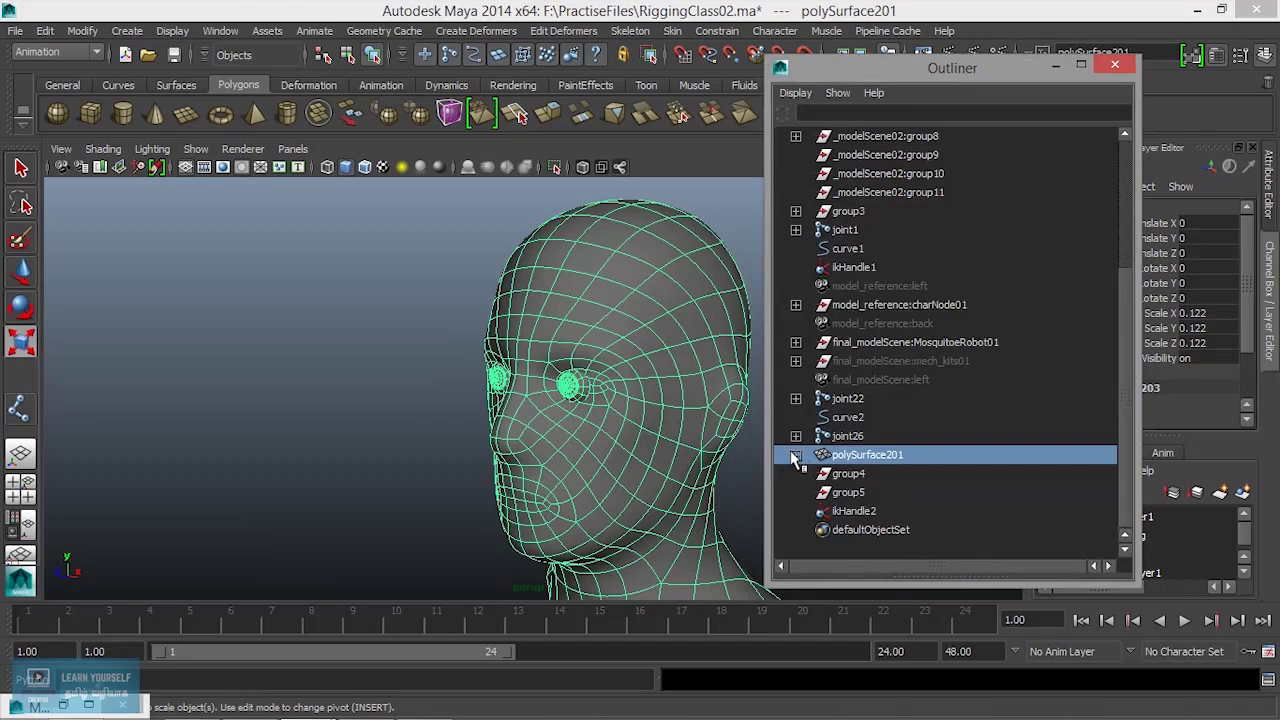
left_click(796, 455)
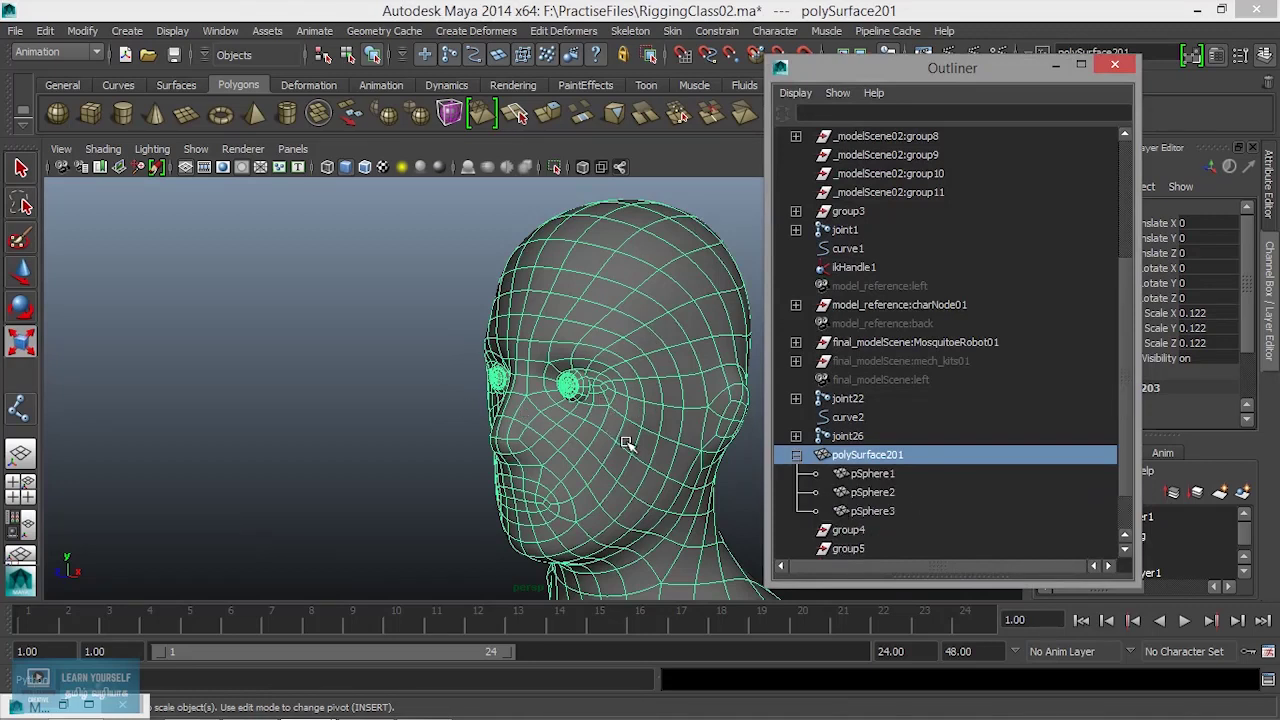
left_click(1055, 65)
left_click(891, 329)
scroll(803, 450, "down", 4)
Step: Select the head mesh and center its pivot with Modify > Center Pivot
left_click_drag(600, 423, 729, 429, "alt")
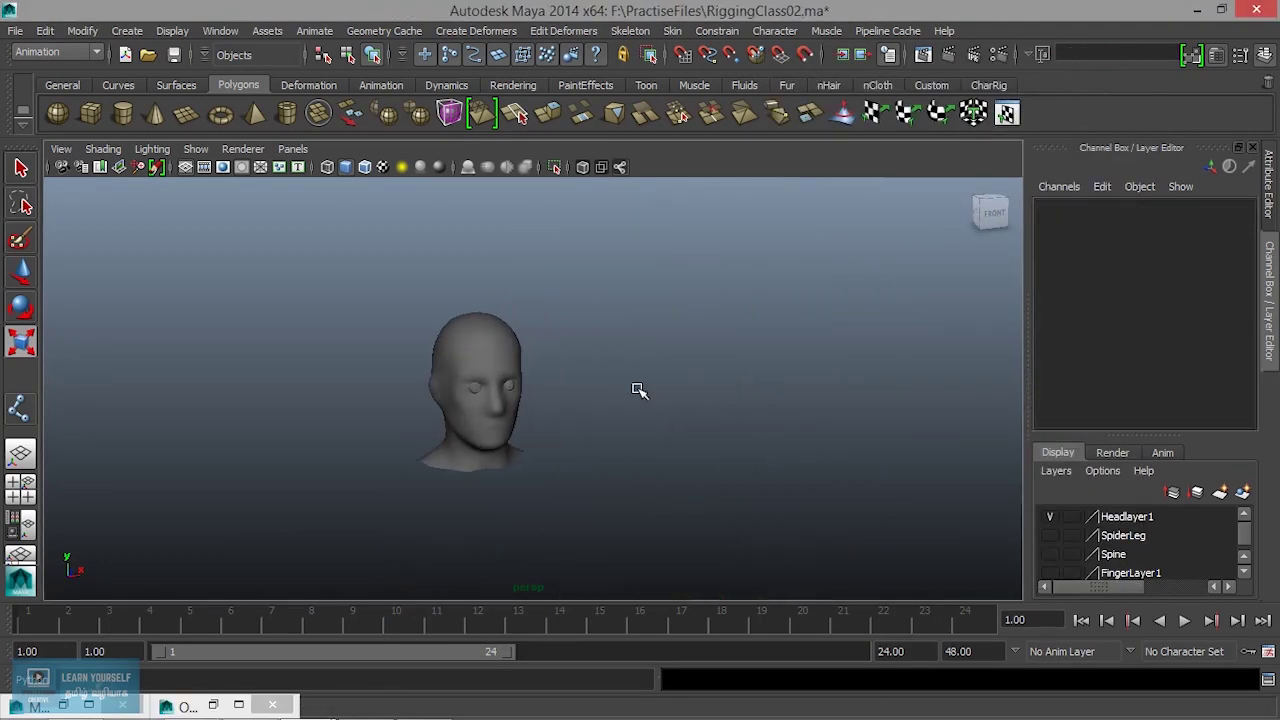
scroll(997, 509, "up", 5)
middle_click_drag(997, 509, 971, 494, "alt")
scroll(734, 463, "down", 3)
left_click_drag(734, 463, 657, 451, "alt")
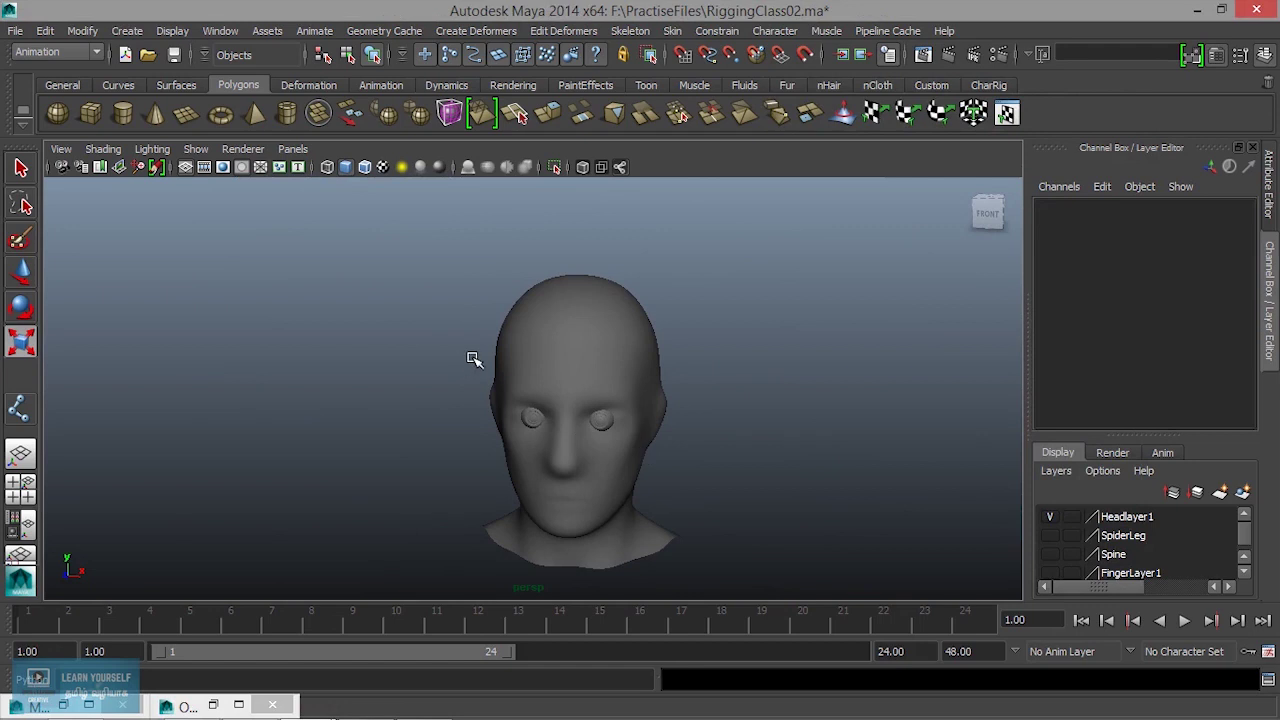
left_click(586, 391)
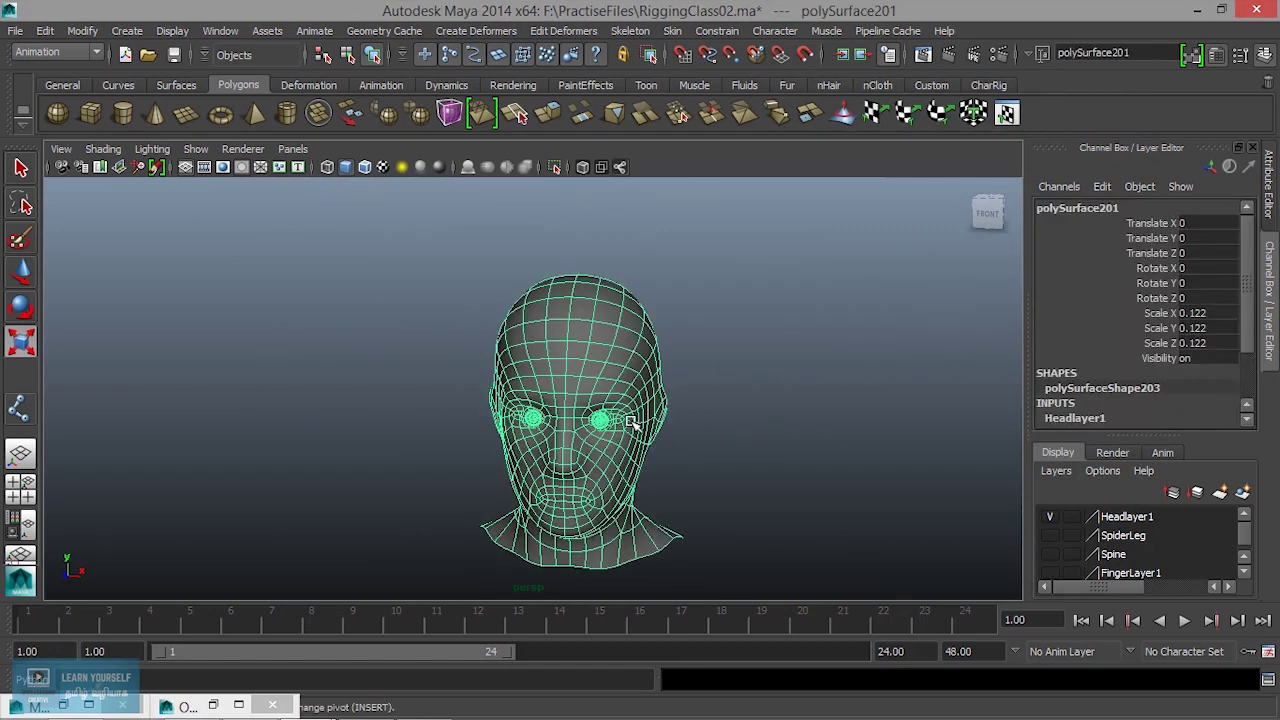
key("w")
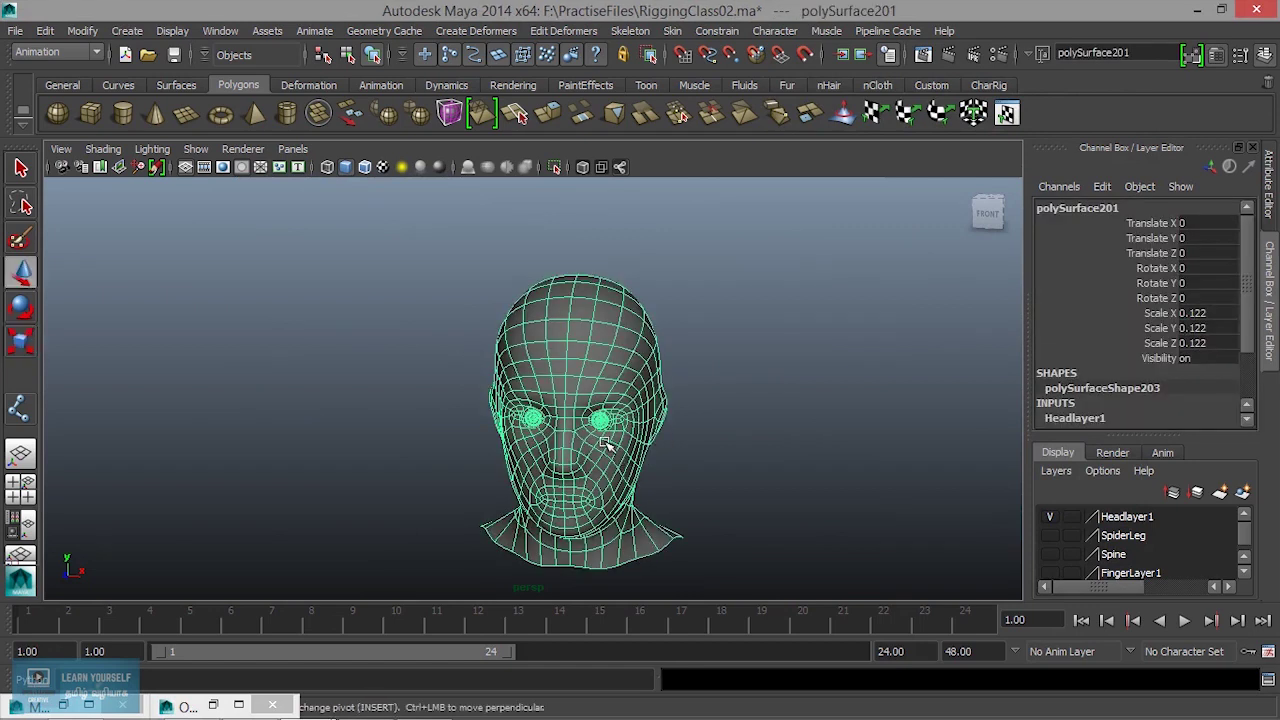
left_click(82, 30)
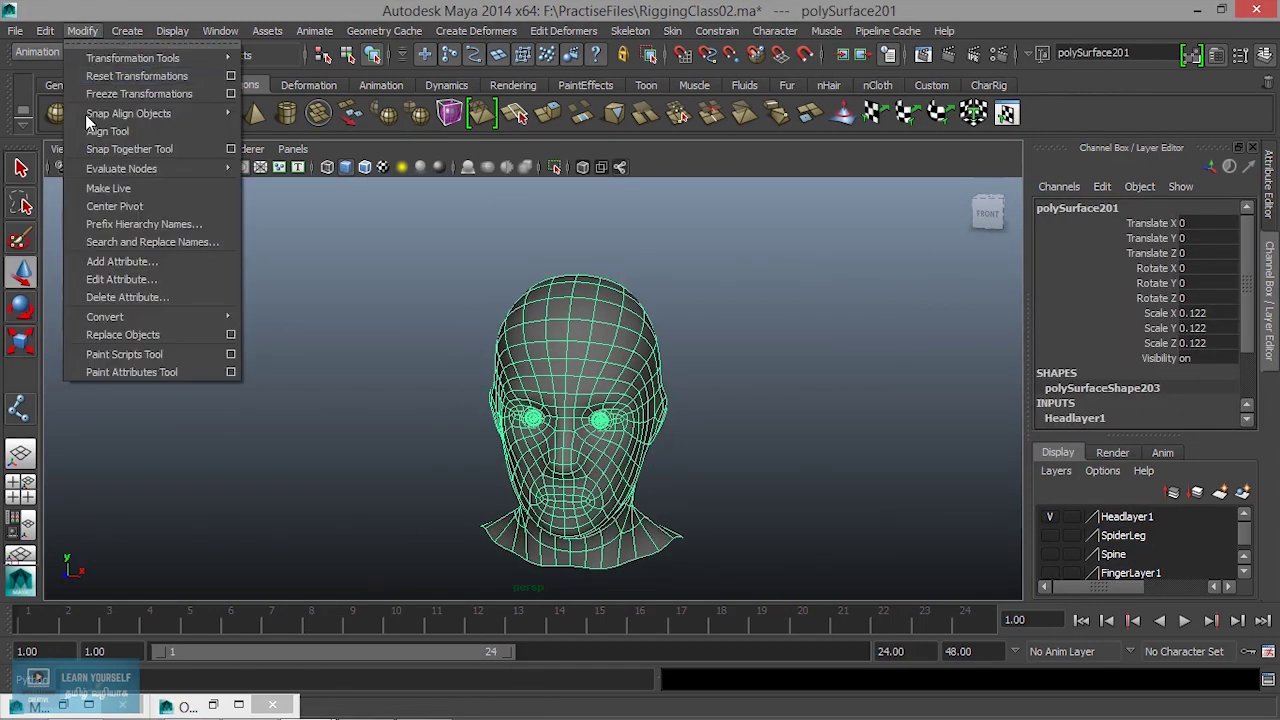
left_click(142, 204)
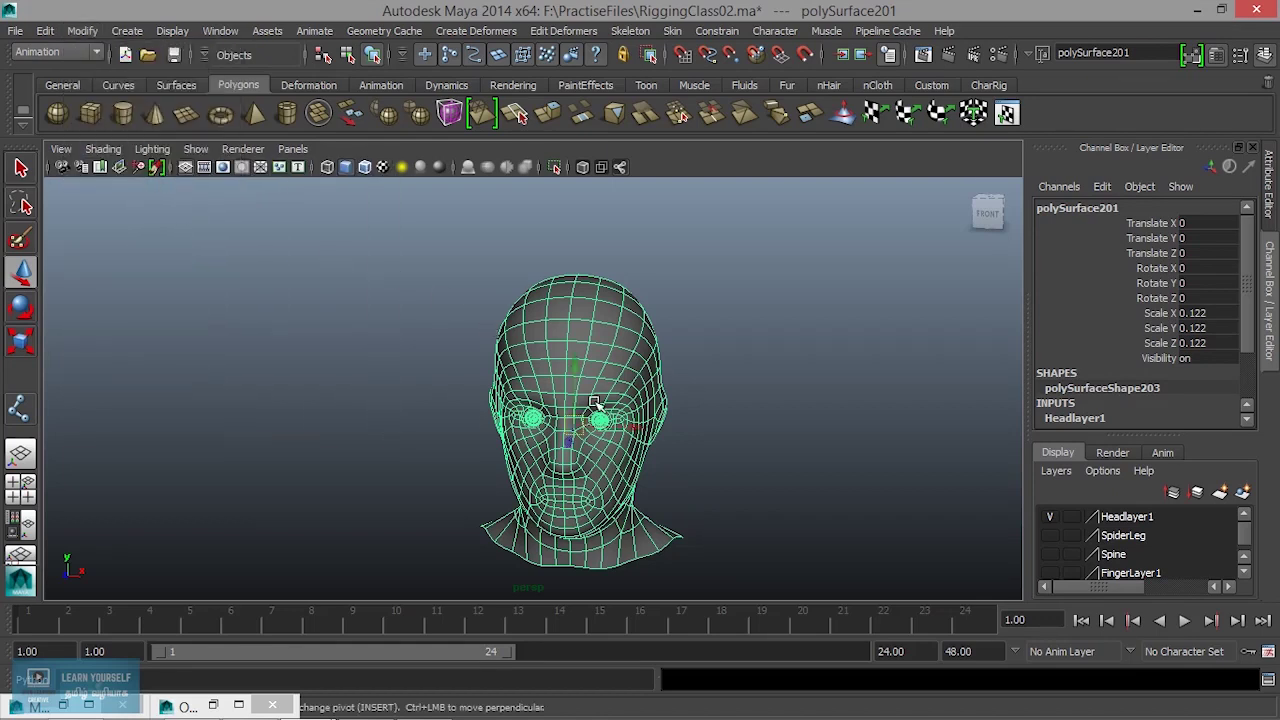
Step: Shift the head slightly left, then box-select the eye sphere, leaving it at Translate X -2.932
left_click_drag(630, 427, 640, 463)
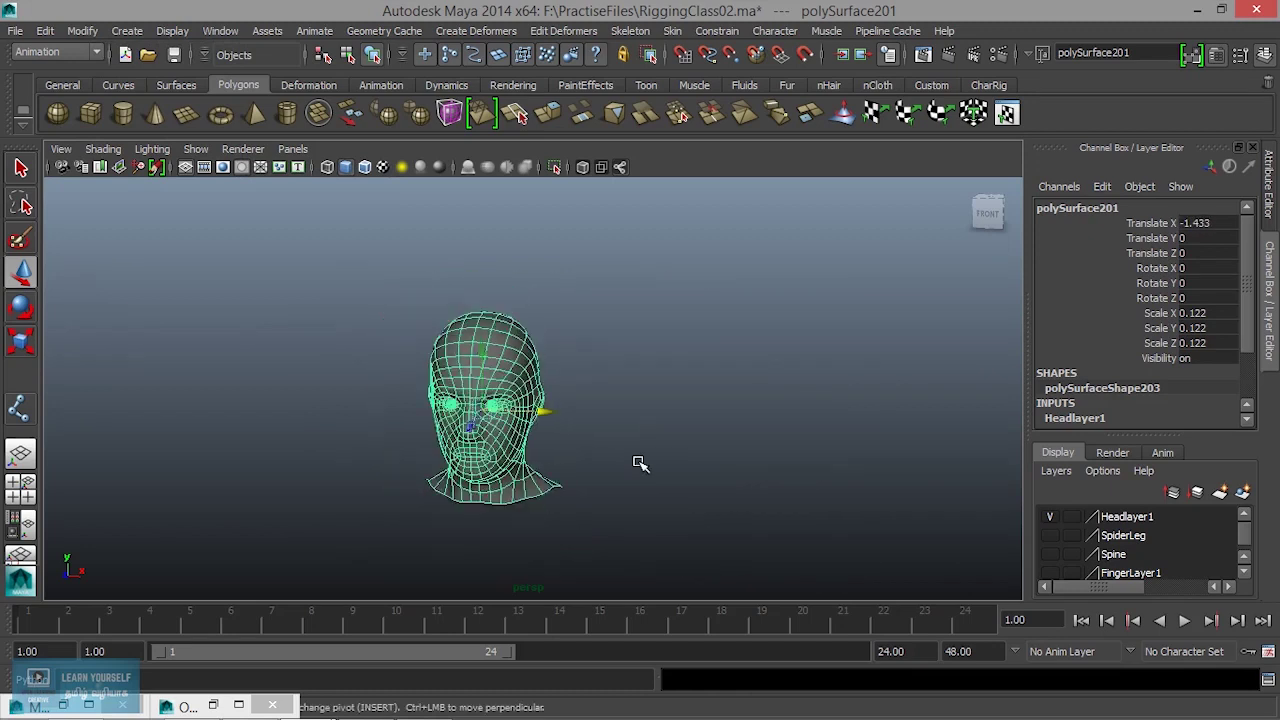
left_click_drag(336, 336, 652, 488)
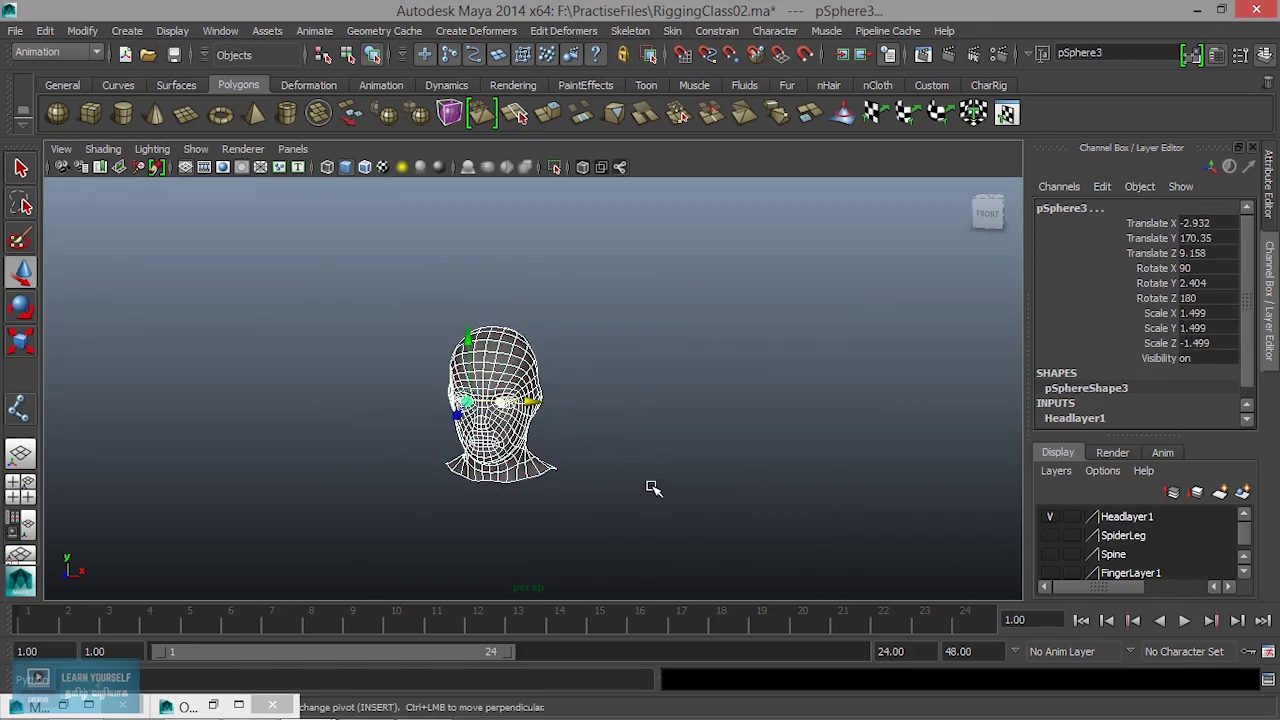
scroll(650, 487, "up", 3)
scroll(640, 483, "up", 2)
middle_click_drag(640, 480, 752, 462, "alt")
right_click_drag(752, 462, 636, 419, "alt")
left_click_drag(703, 423, 340, 384, "alt")
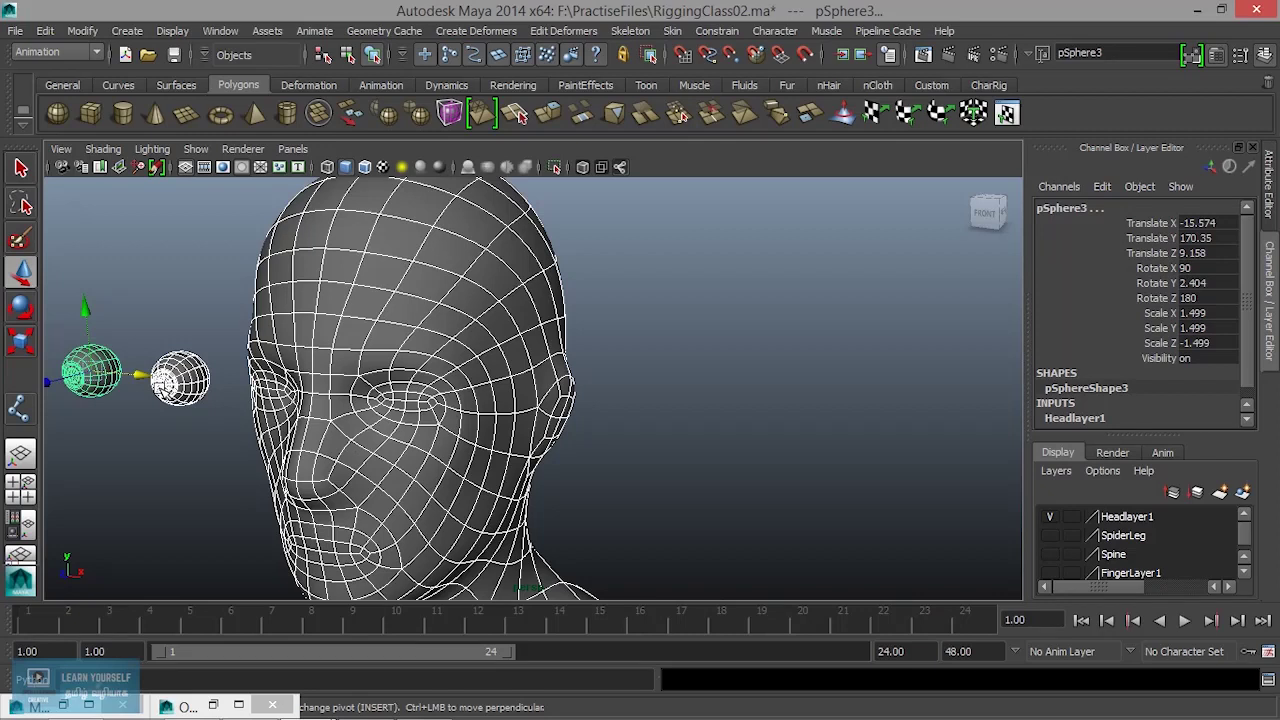
key("ctrl+z")
key("ctrl+z")
key("ctrl+z")
key("ctrl+z")
key("ctrl+z")
key("ctrl+z")
key("ctrl+z")
Step: Scale the eye sphere up to about 3.8, then undo the scaling
key("r")
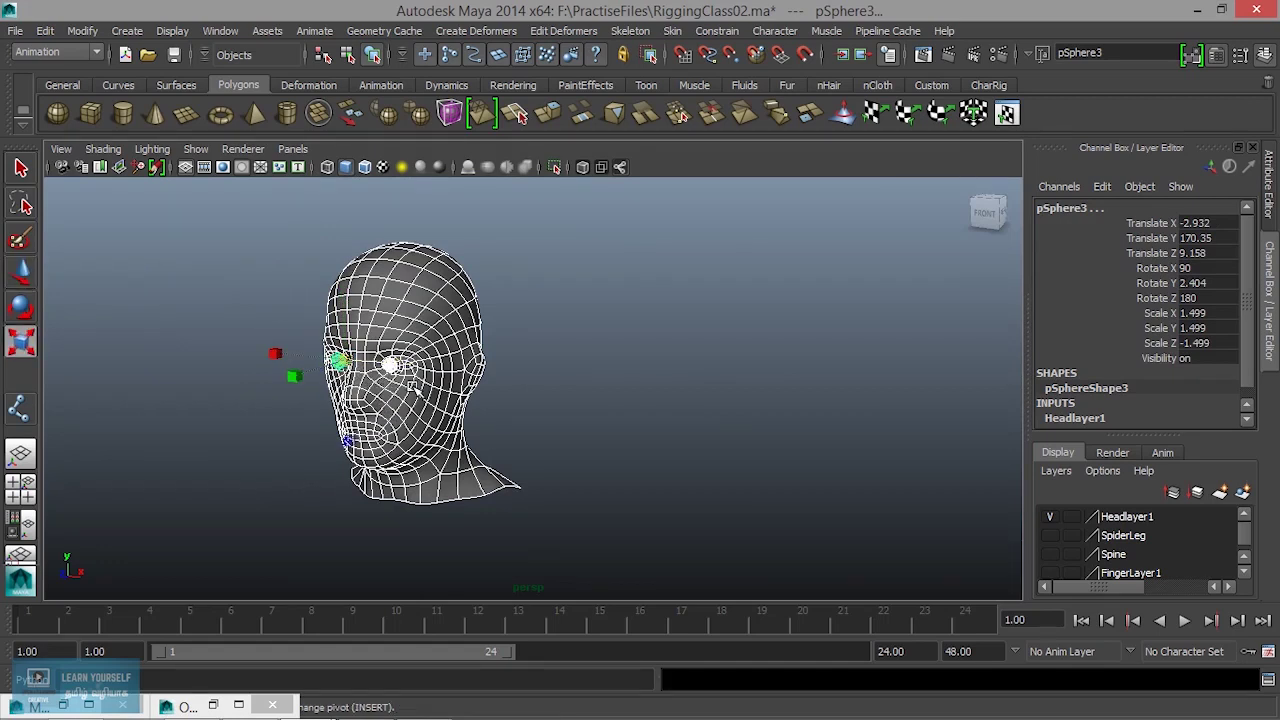
scroll(341, 364, "up", 5)
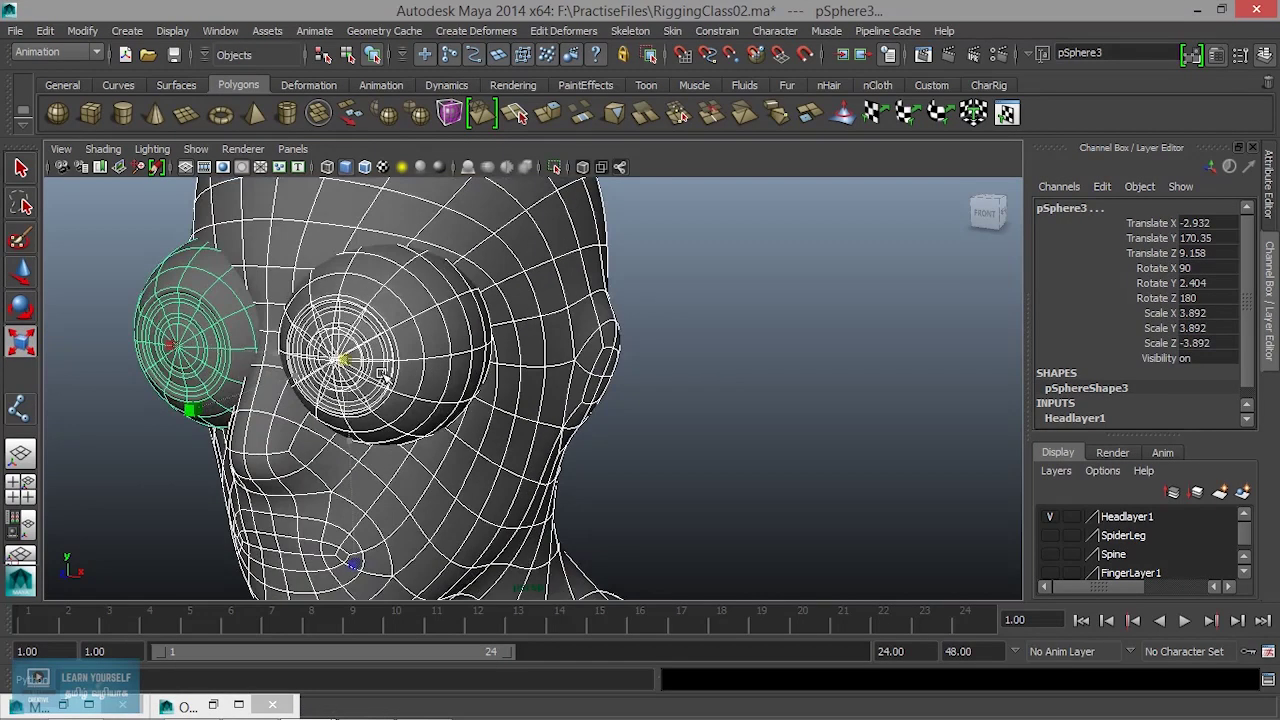
scroll(341, 364, "down", 5)
scroll(341, 364, "up", 5)
left_click_drag(200, 350, 383, 390)
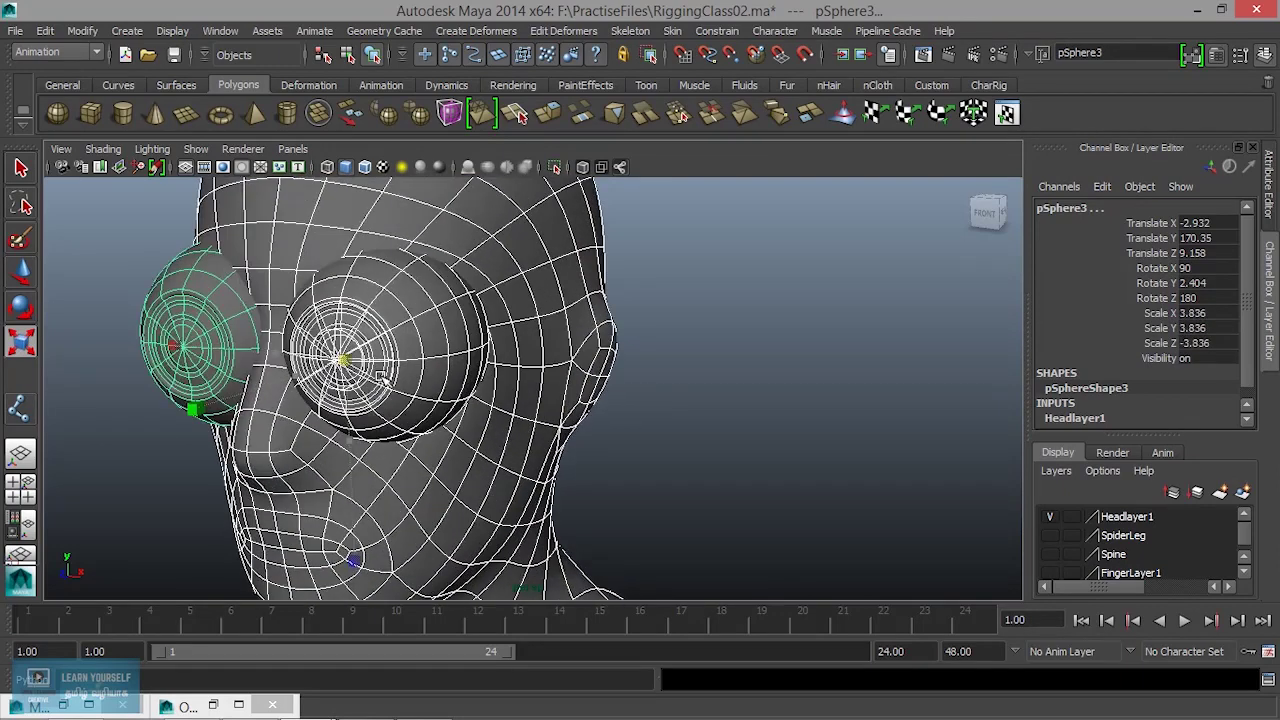
scroll(369, 391, "down", 5)
key("ctrl+z")
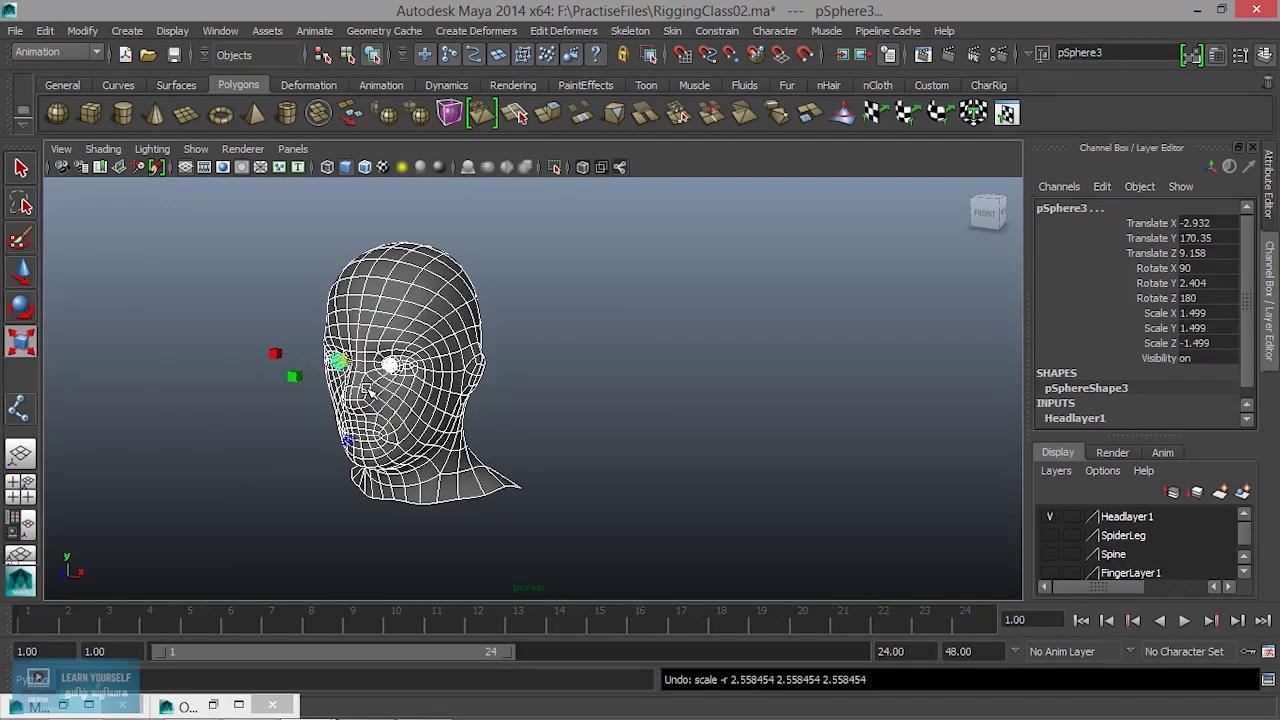
Step: Select the head, test-move it slightly left along X, and undo the move
left_click(560, 372)
scroll(477, 421, "up", 3)
scroll(545, 485, "up", 3)
mouse_move(545, 485)
left_mouse_down("alt")
mouse_move(443, 449)
mouse_move(449, 420)
mouse_move(482, 422)
left_mouse_up("alt")
scroll(486, 437, "up", 2)
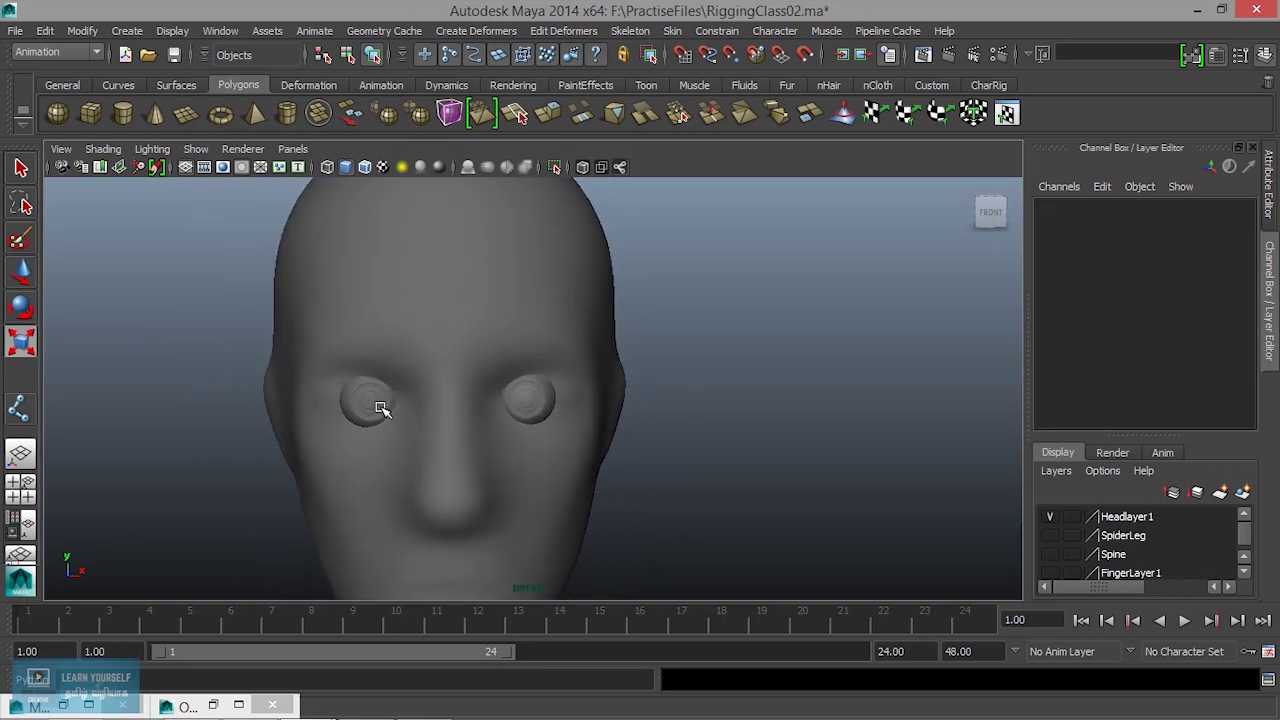
left_click(462, 267)
scroll(491, 286, "down", 5)
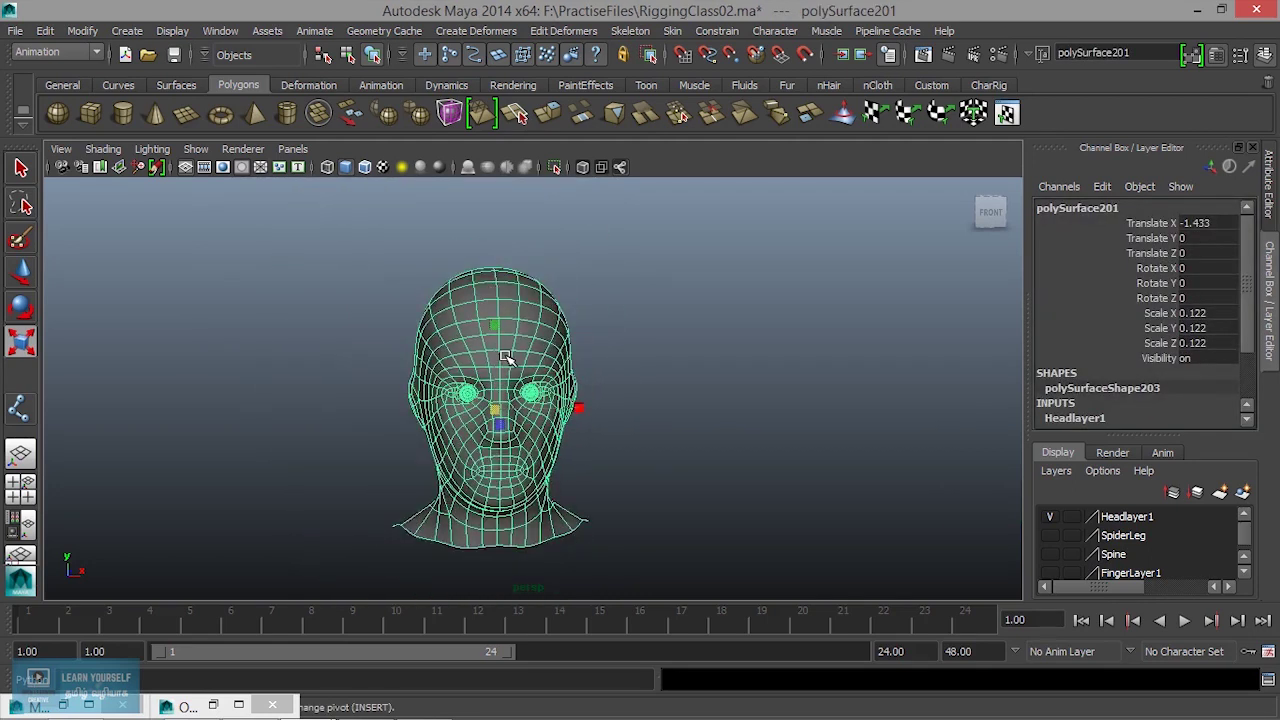
key("w")
left_click_drag(570, 420, 608, 429)
key("ctrl+z")
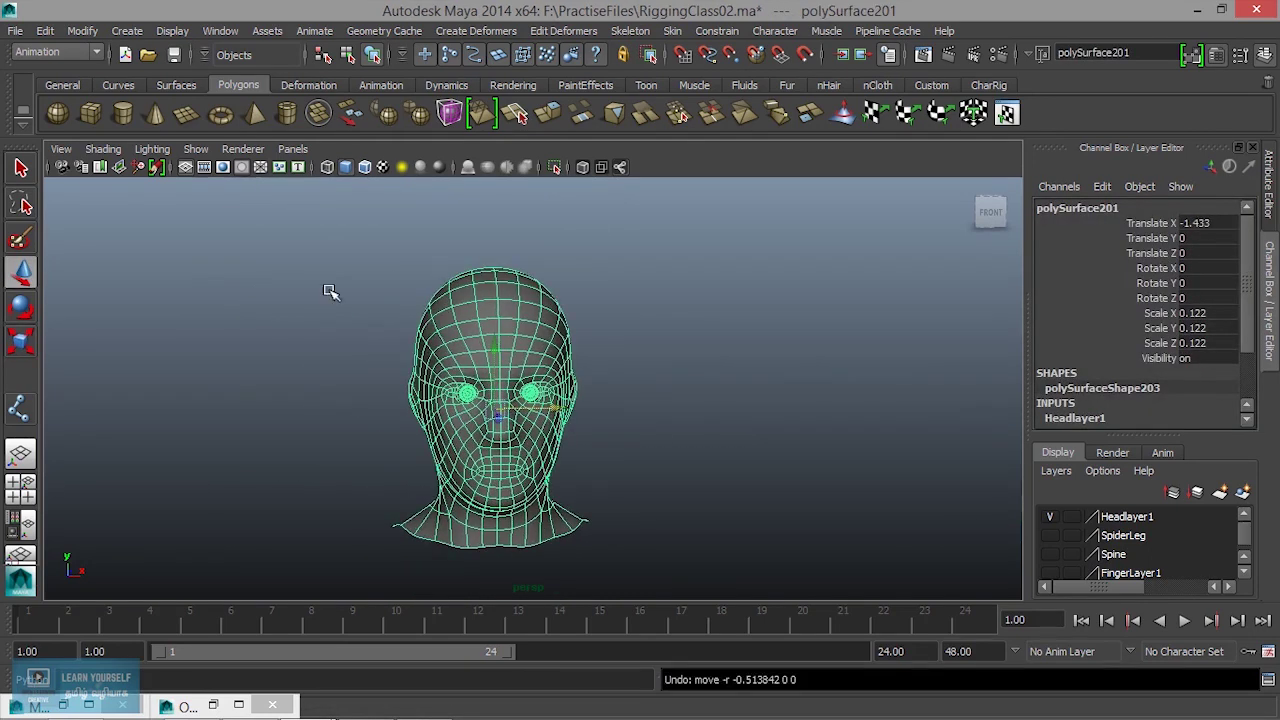
left_click(124, 34)
mouse_move(168, 58)
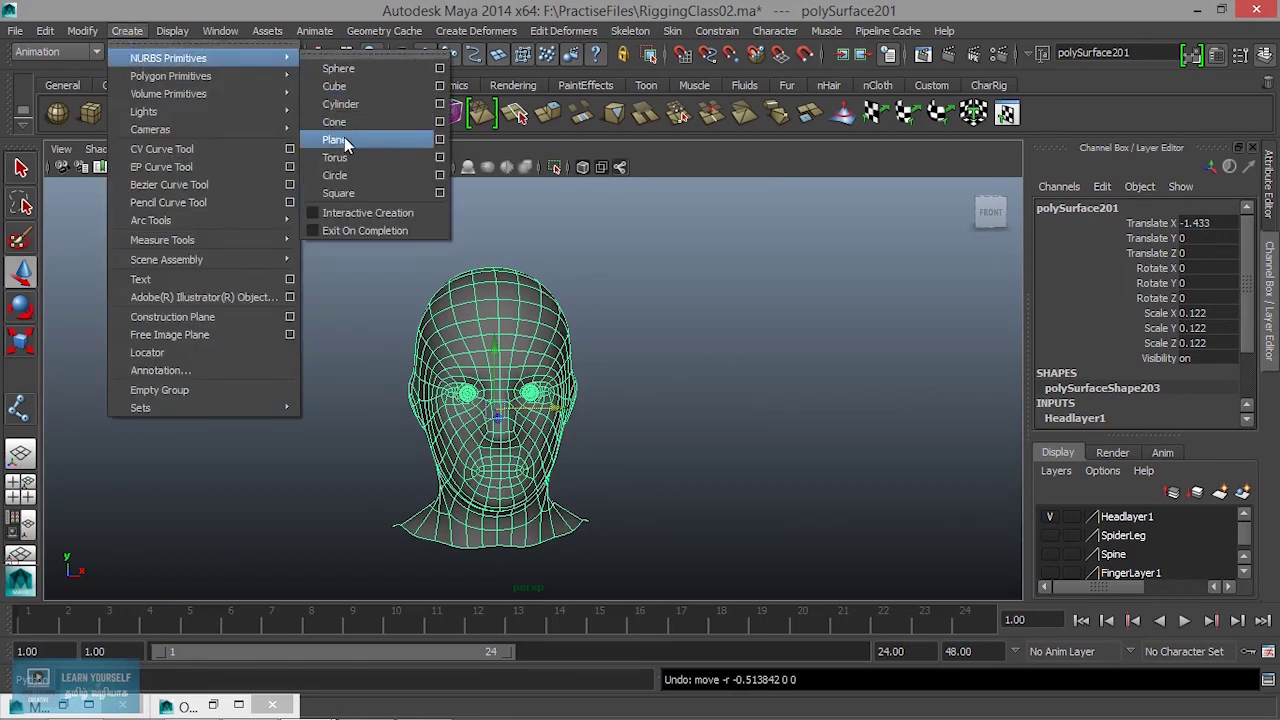
Step: Create a NURBS circle, raised to Translate Y 22.069 and scaled to 5.84
left_click(350, 176)
scroll(474, 366, "down", 5)
scroll(474, 366, "down", 2)
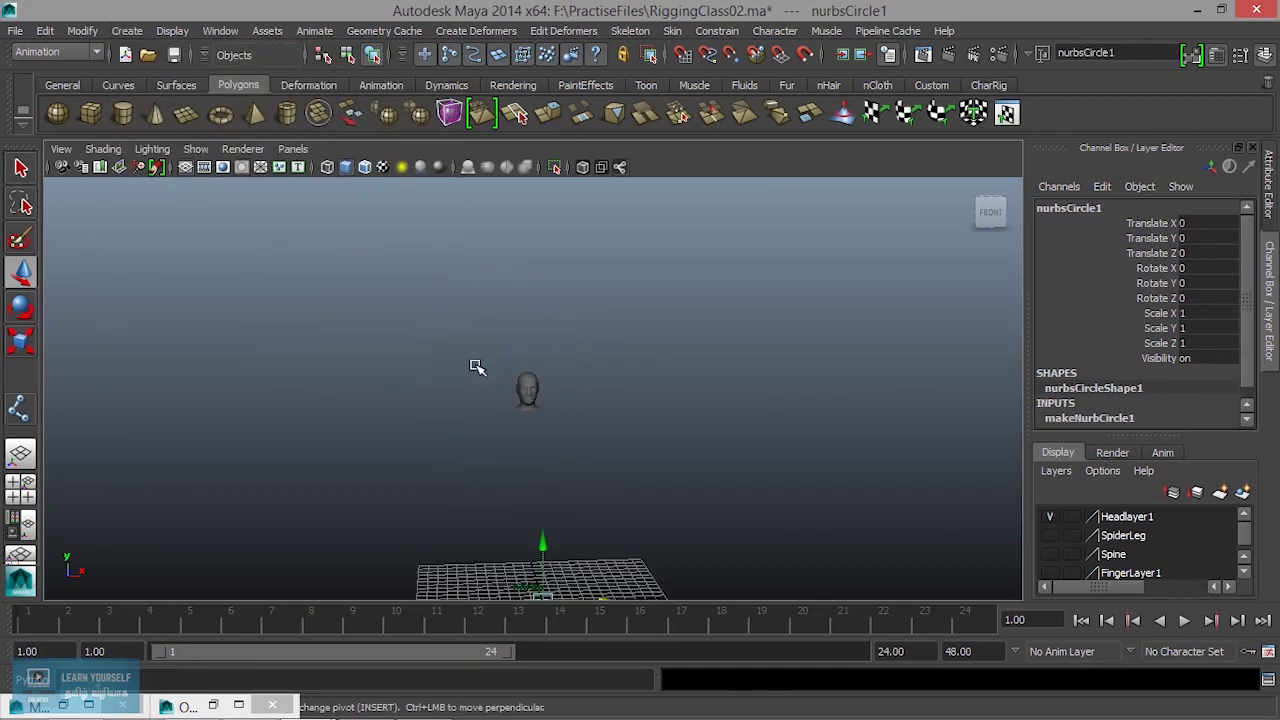
mouse_move(544, 541)
left_mouse_down()
mouse_move(544, 374)
mouse_move(628, 387)
left_mouse_up()
key("r")
key("w")
Step: Select the head and circle together, then clear the selection and orbit to an elevated view
scroll(566, 390, "up", 2)
scroll(568, 387, "up", 4)
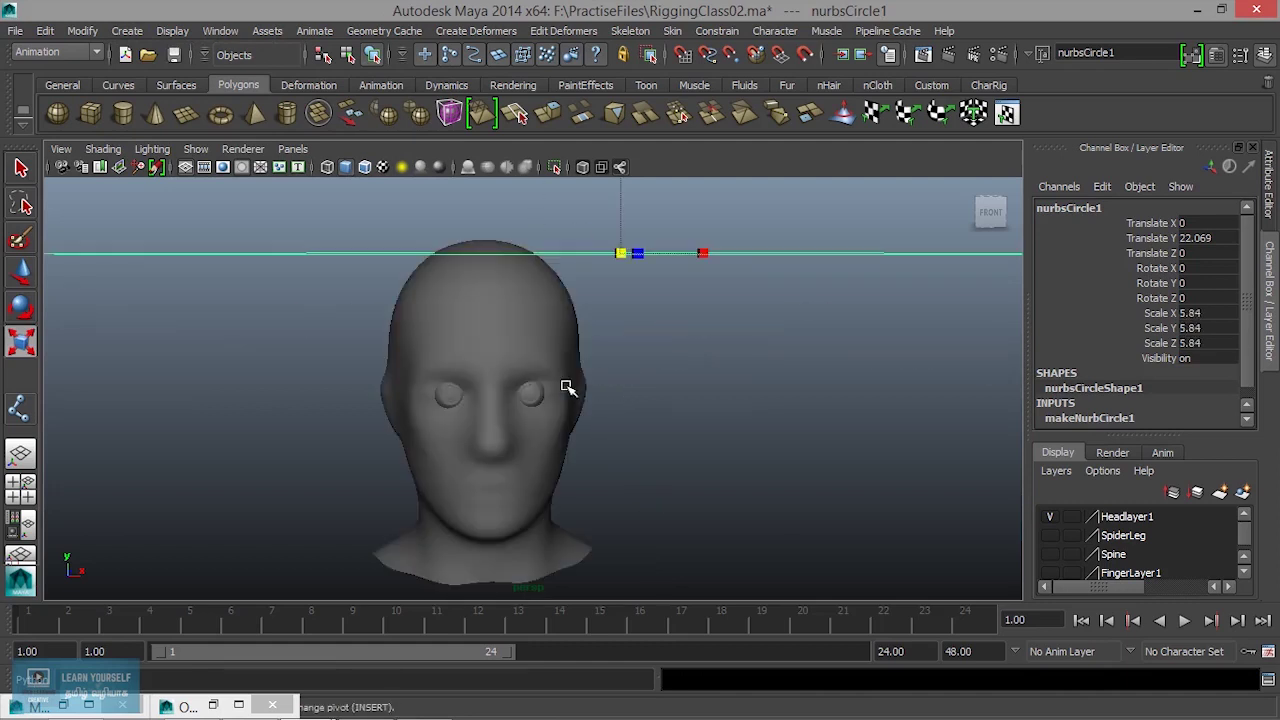
scroll(565, 388, "down", 2)
left_click(556, 376)
left_click(757, 340, "shift")
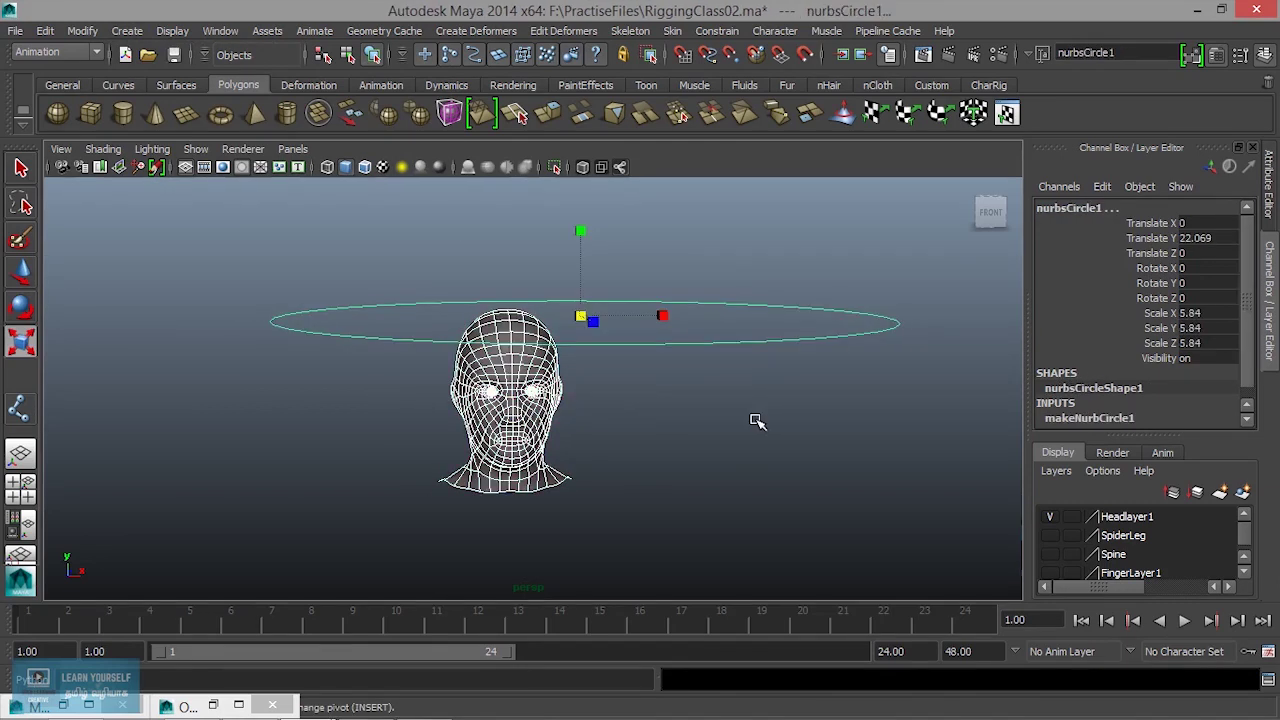
scroll(668, 407, "up", 1)
left_click(680, 403)
mouse_move(680, 403)
left_mouse_down("alt")
mouse_move(651, 443)
mouse_move(686, 456)
left_mouse_up("alt")
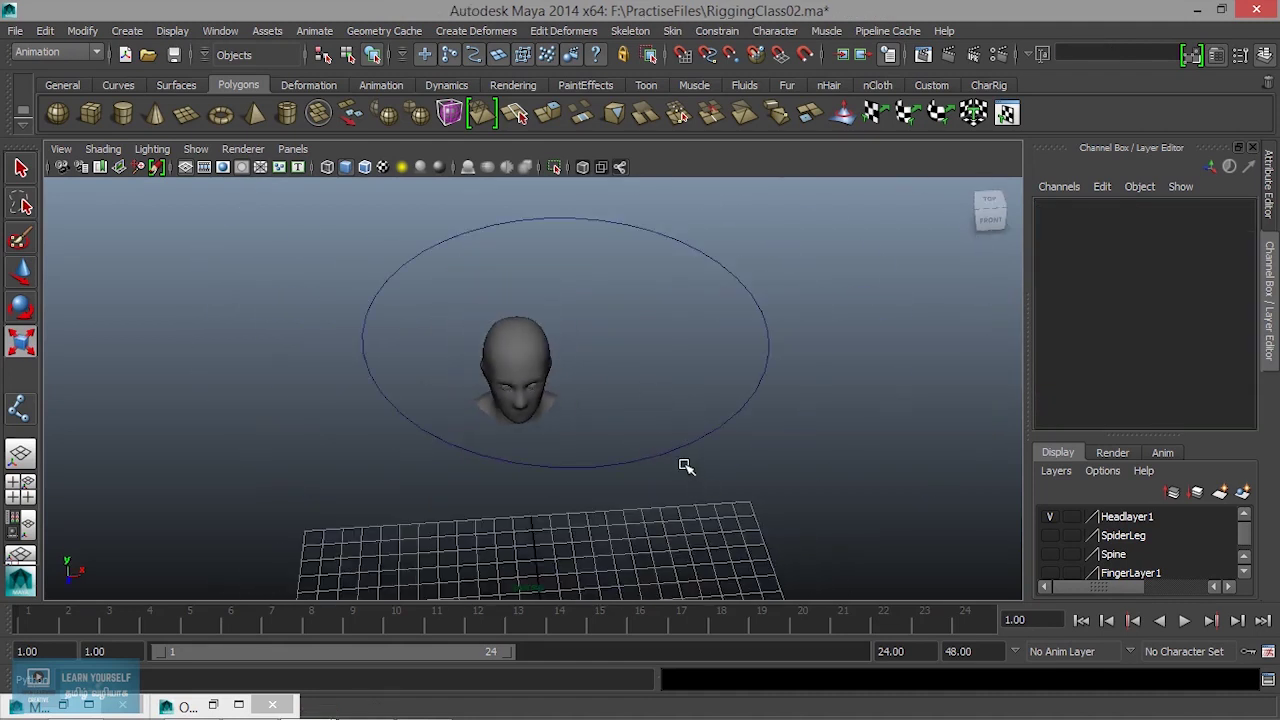
Step: Shrink the circle to 1.498 scale and move it onto the top of the head
left_click_drag(600, 368, 694, 500)
mouse_move(566, 325)
left_mouse_down()
mouse_move(371, 337)
mouse_move(411, 343)
left_mouse_up()
key("w")
left_click_drag(627, 320, 569, 334)
right_click_drag(569, 334, 534, 391, "alt")
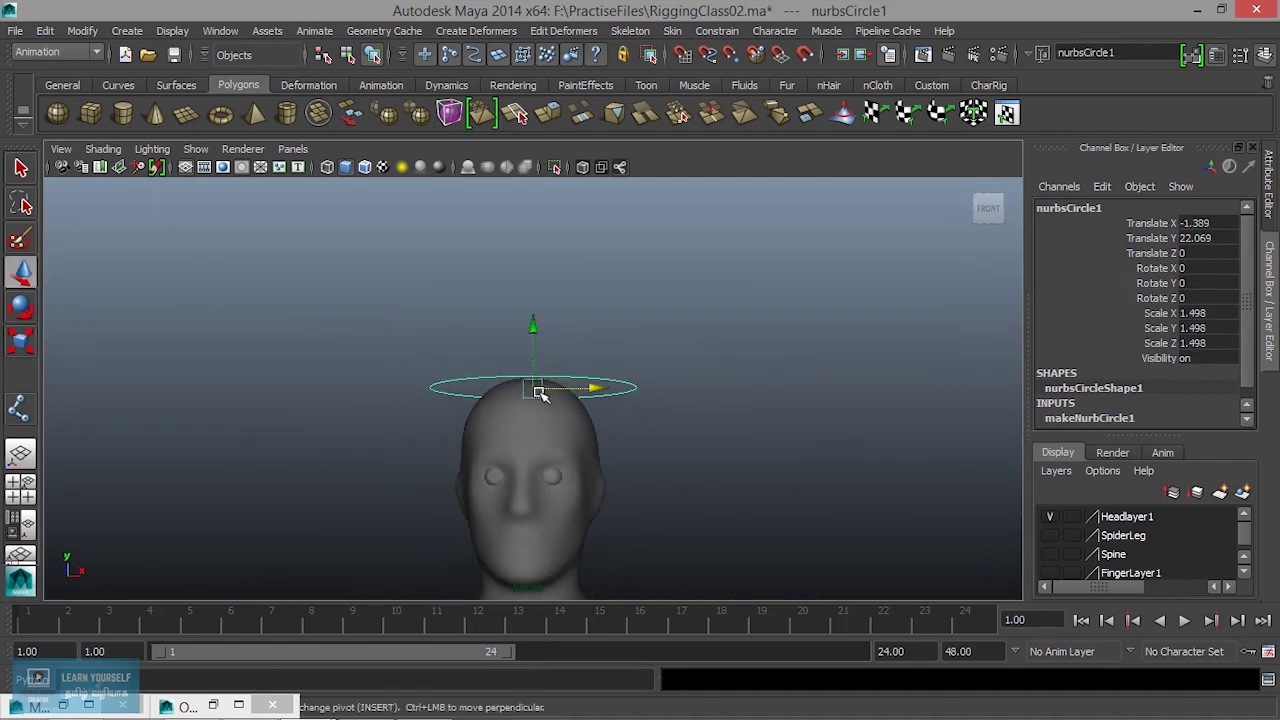
middle_click_drag(534, 391, 534, 331, "alt")
mouse_move(534, 331)
left_mouse_down("alt")
mouse_move(603, 406)
mouse_move(585, 392)
left_mouse_up("alt")
Step: Parent the head under the circle, then move the circle so the head follows
left_click(585, 392)
left_click(606, 314, "shift")
key("p")
left_click(606, 314)
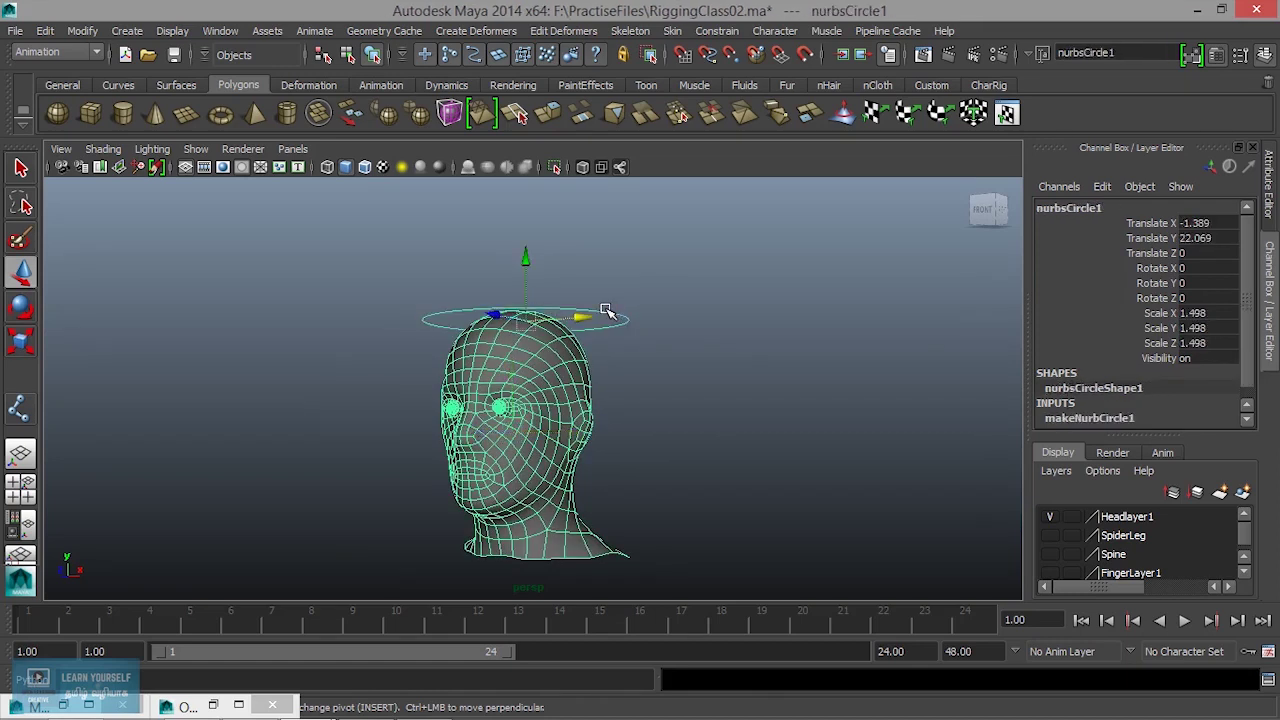
right_click_drag(591, 363, 545, 374, "alt")
left_click_drag(545, 374, 571, 352, "alt")
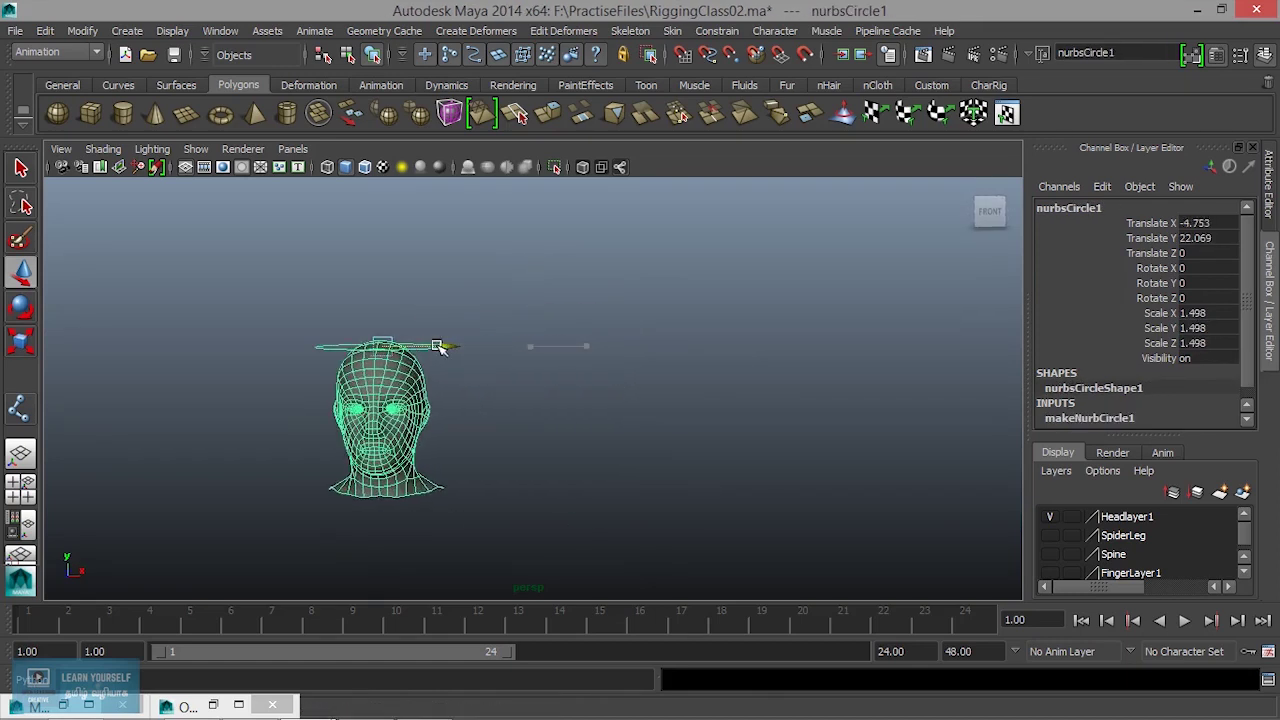
Step: Pick-walk to an eye sphere and pull it out left to Translate X -10.05
scroll(494, 401, "up", 3)
scroll(688, 412, "up", 1)
left_click_drag(562, 450, 452, 394, "alt")
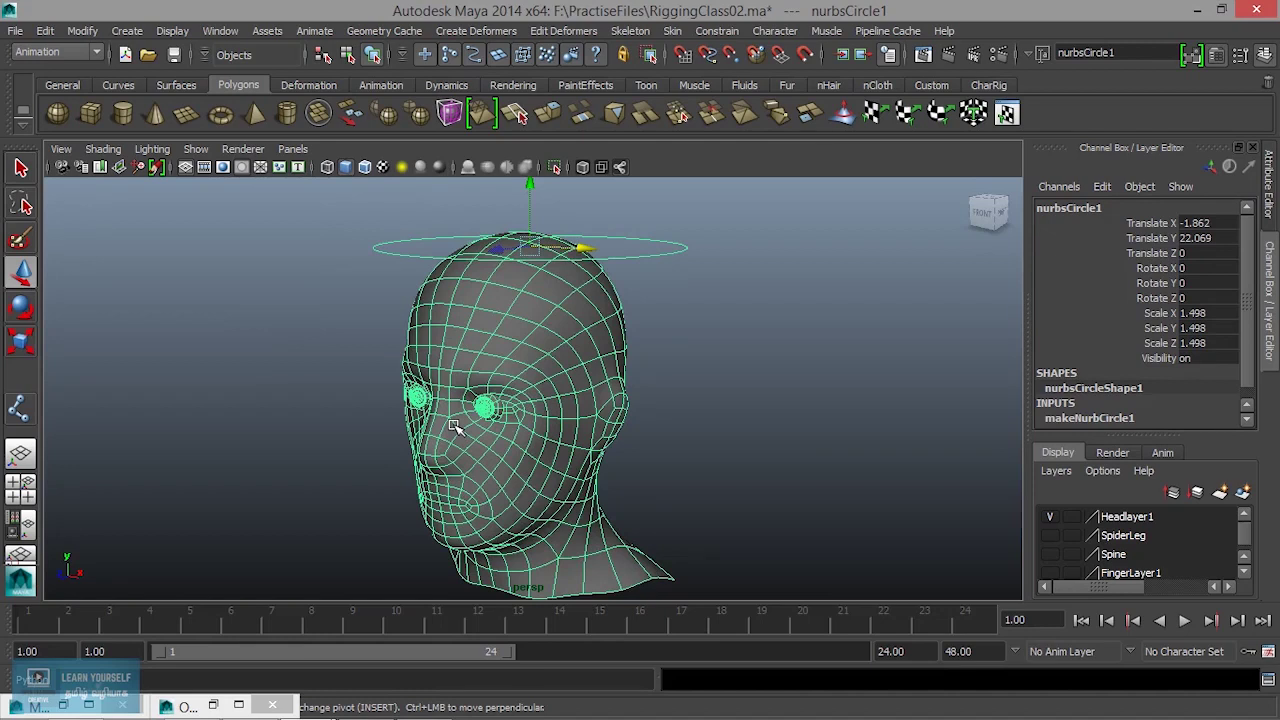
scroll(453, 427, "down", 2)
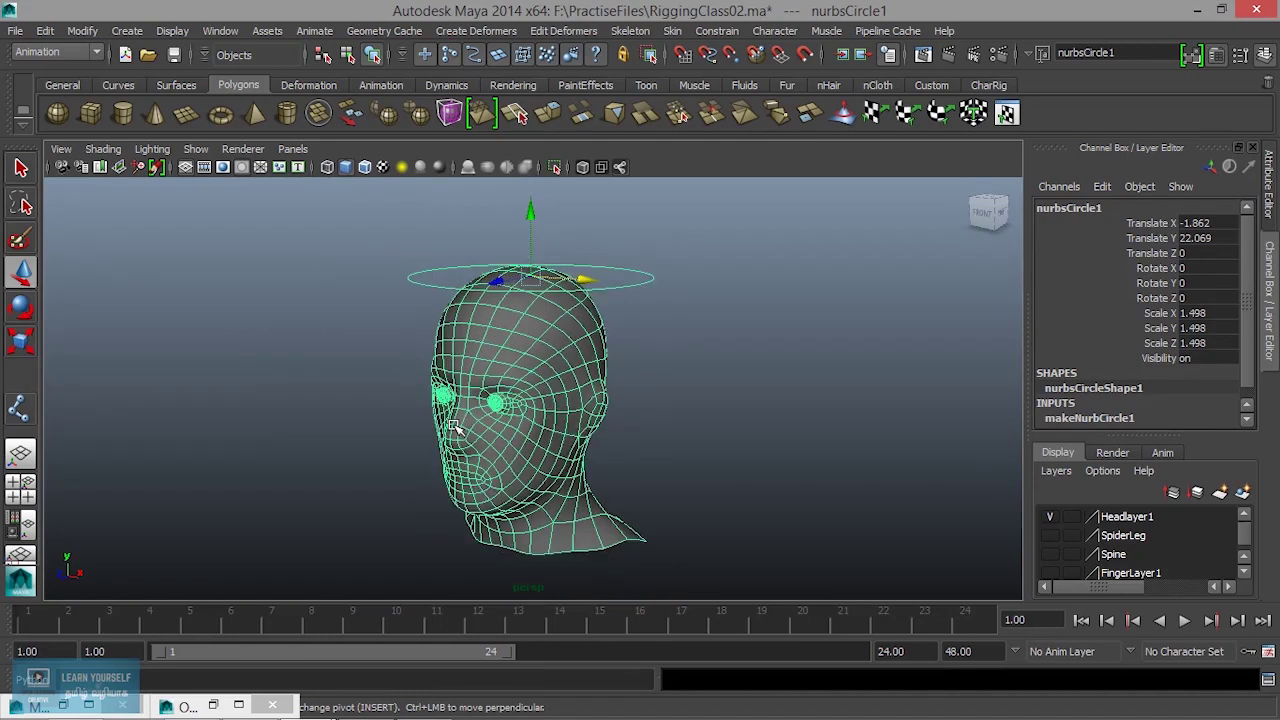
left_click_drag(451, 423, 614, 429, "alt")
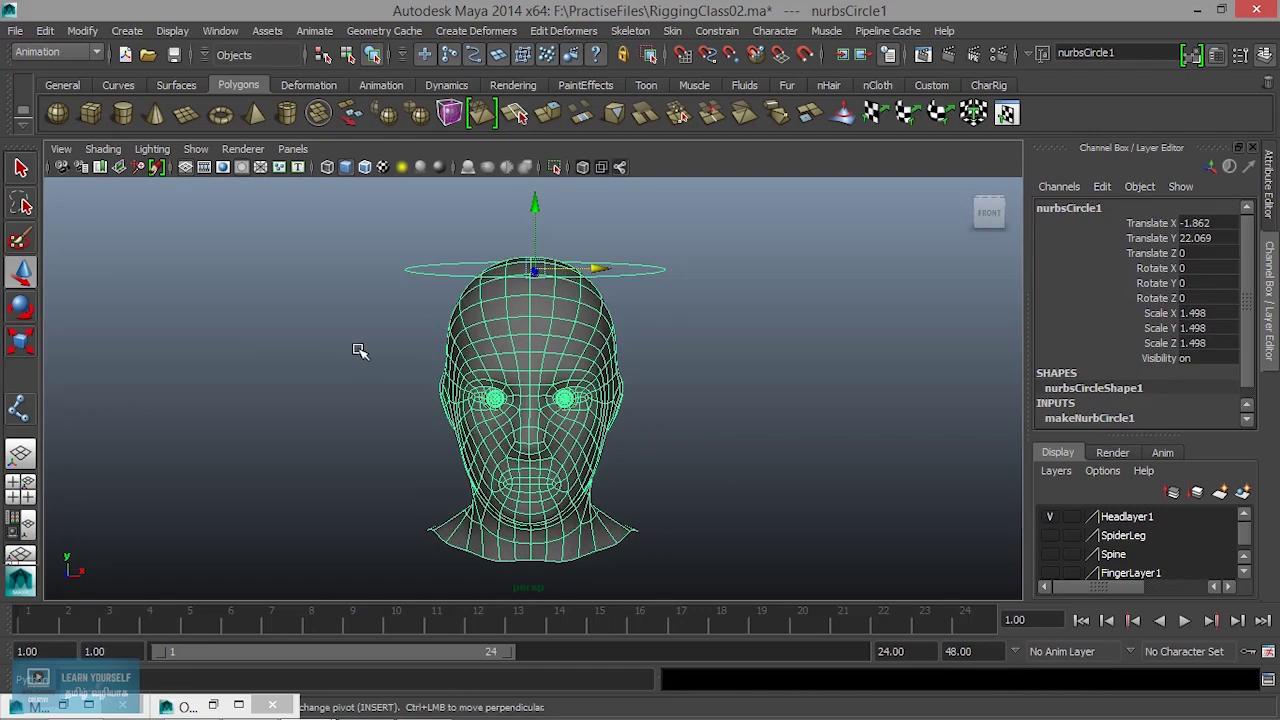
key("Down")
mouse_move(547, 398)
left_mouse_down()
mouse_move(318, 396)
mouse_move(468, 425)
left_mouse_up()
key("w")
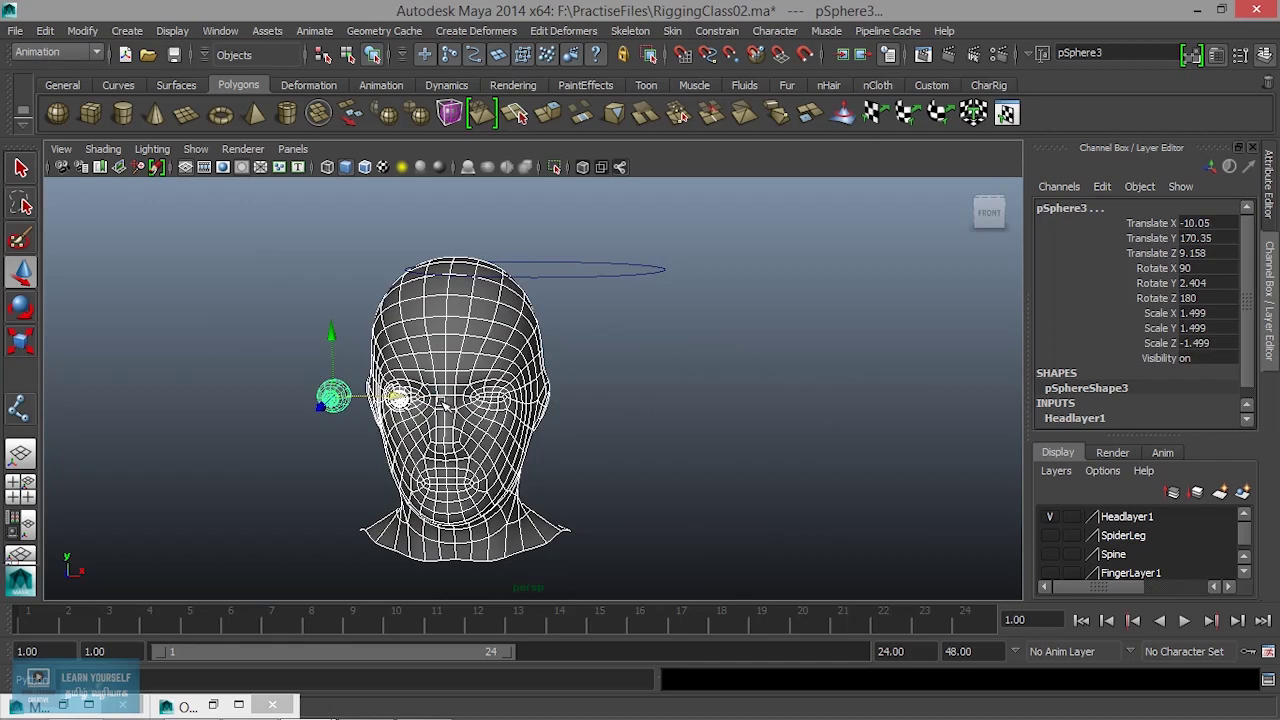
Step: Drag the eye sphere back to Translate X -2.932 in its socket and orbit to check
scroll(444, 404, "down", 5)
middle_click_drag(444, 404, 598, 450)
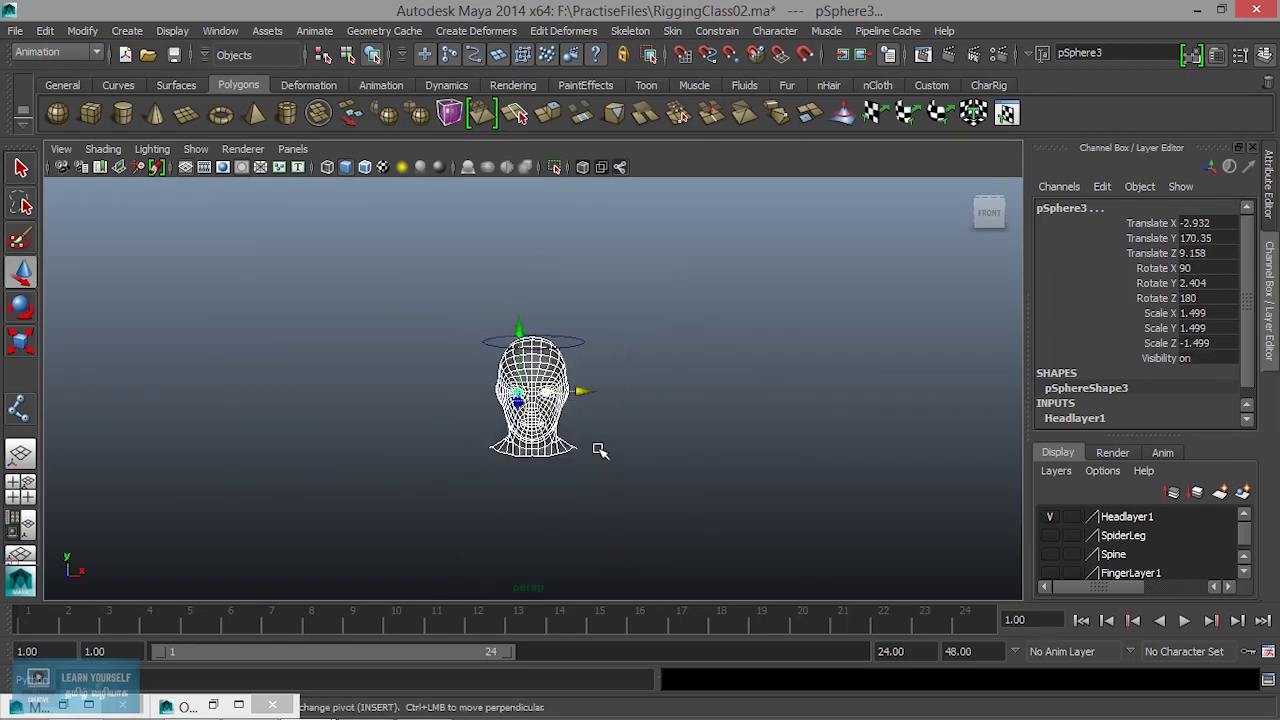
scroll(443, 394, "up", 3)
left_click_drag(686, 443, 563, 440, "alt")
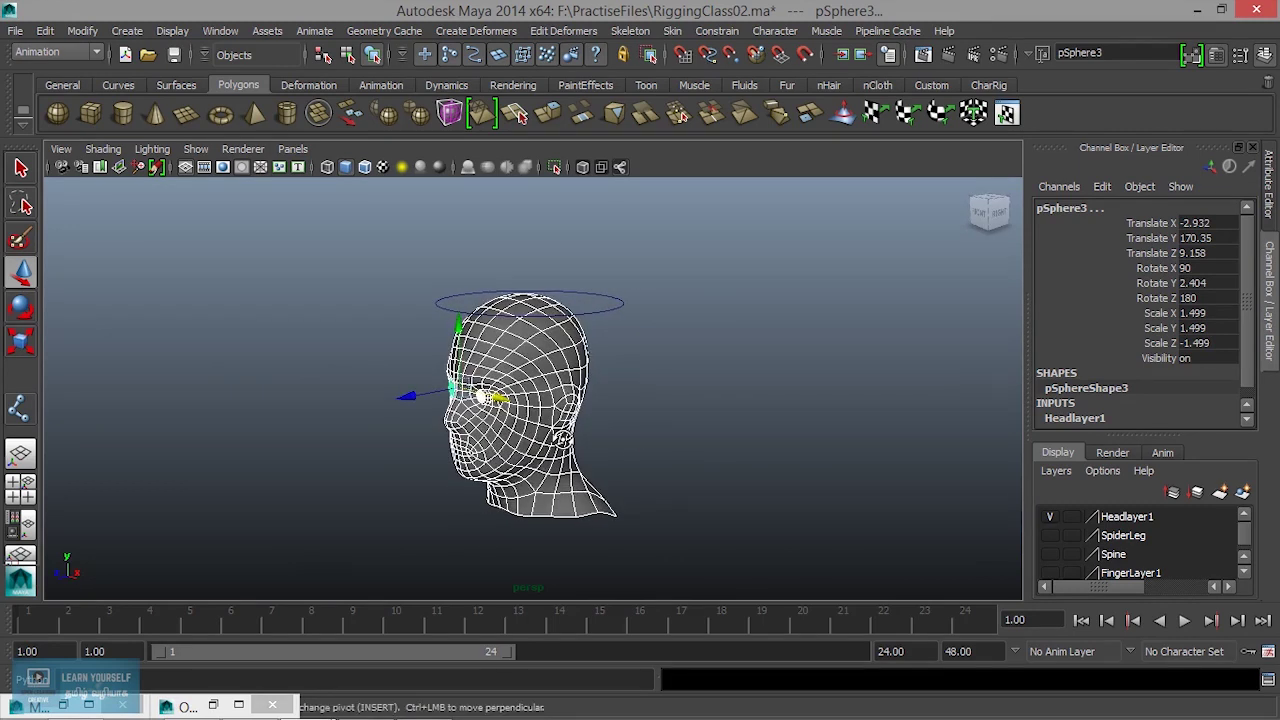